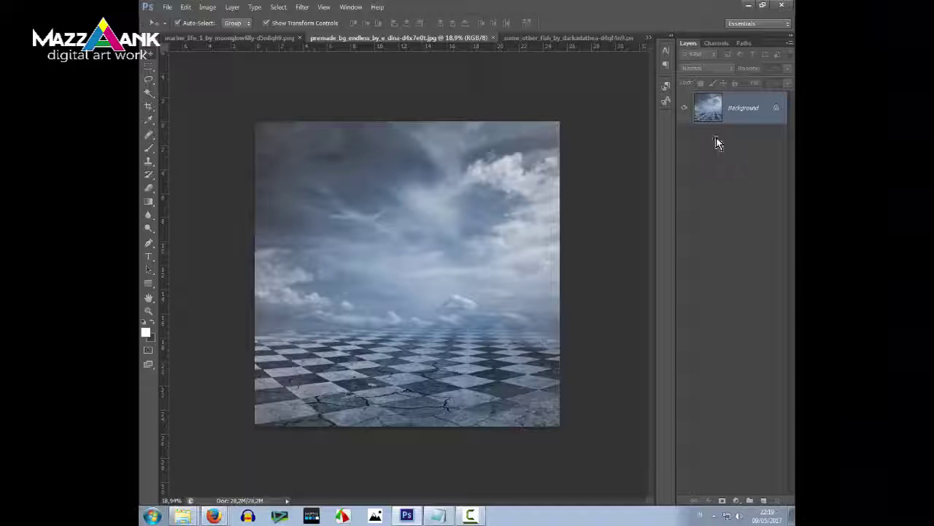
Duplicate the background, enlarge the canvas, and shift the sky layer down.
{"action": "key", "text": "ctrl+j"}
{"action": "left_click", "coordinate": [207, 6]}
{"action": "left_click", "coordinate": [240, 108]}
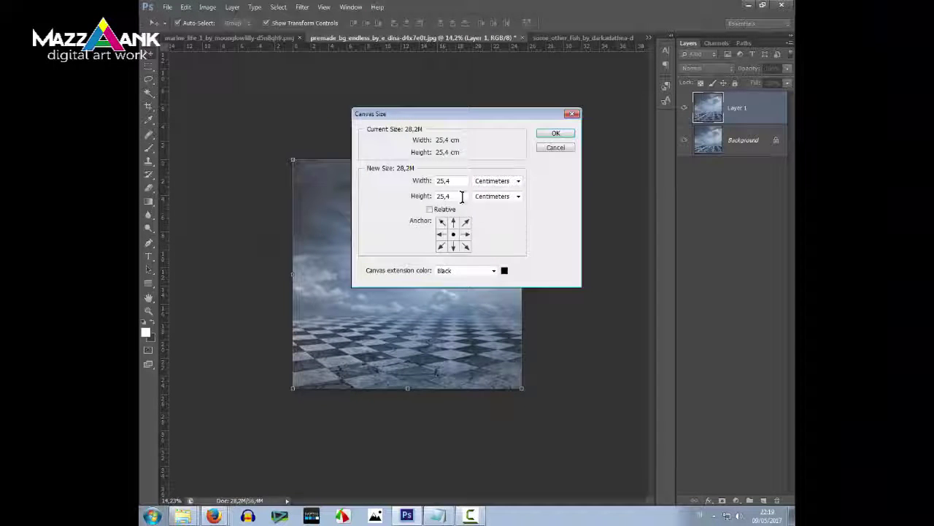
{"action": "left_click", "coordinate": [556, 132]}
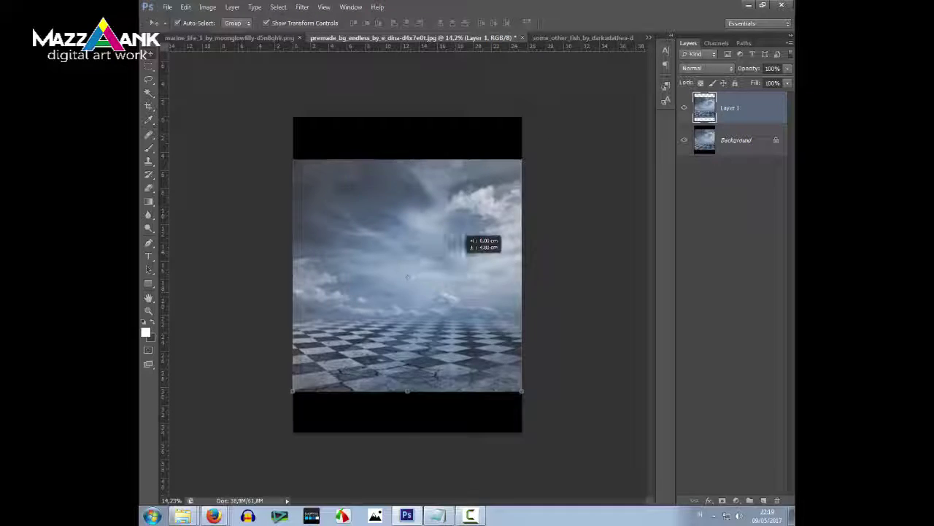
{"action": "left_click_drag", "start_coordinate": [467, 233], "coordinate": [467, 278]}
Raise the canvas to 25,4 × 35 cm and stretch the sky up to fill it.
{"action": "left_click", "coordinate": [207, 6]}
{"action": "left_click", "coordinate": [240, 109]}
{"action": "double_click", "coordinate": [446, 196]}
{"action": "left_click", "coordinate": [567, 134]}
{"action": "left_click_drag", "start_coordinate": [506, 265], "coordinate": [453, 284]}
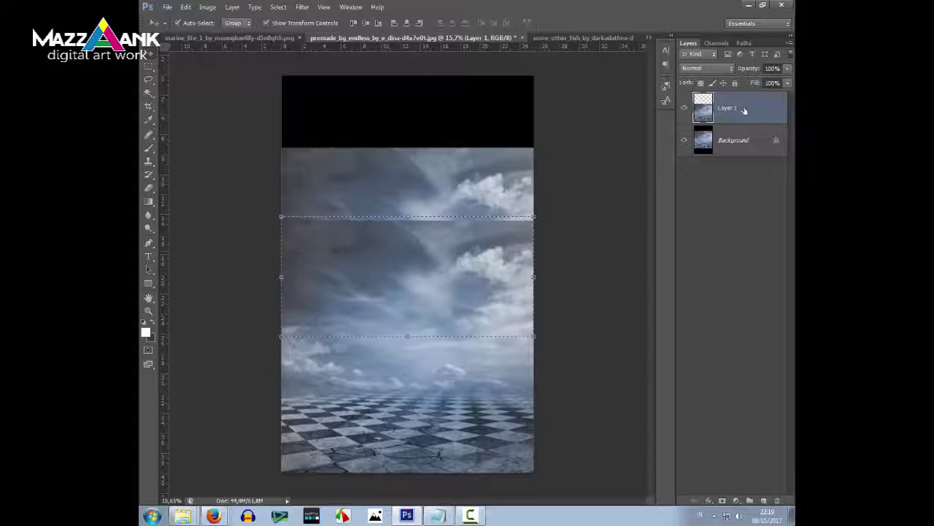
{"action": "left_click_drag", "start_coordinate": [407, 216], "coordinate": [407, 64]}
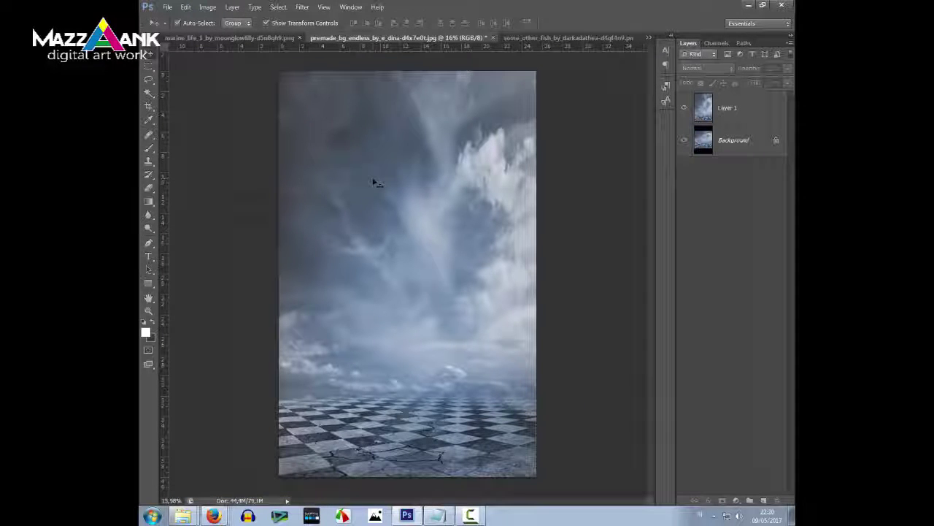
{"action": "left_click", "coordinate": [167, 6]}
Save as a PSD and place the girl-with-violin photo scaled down on the floor.
{"action": "left_click", "coordinate": [212, 119]}
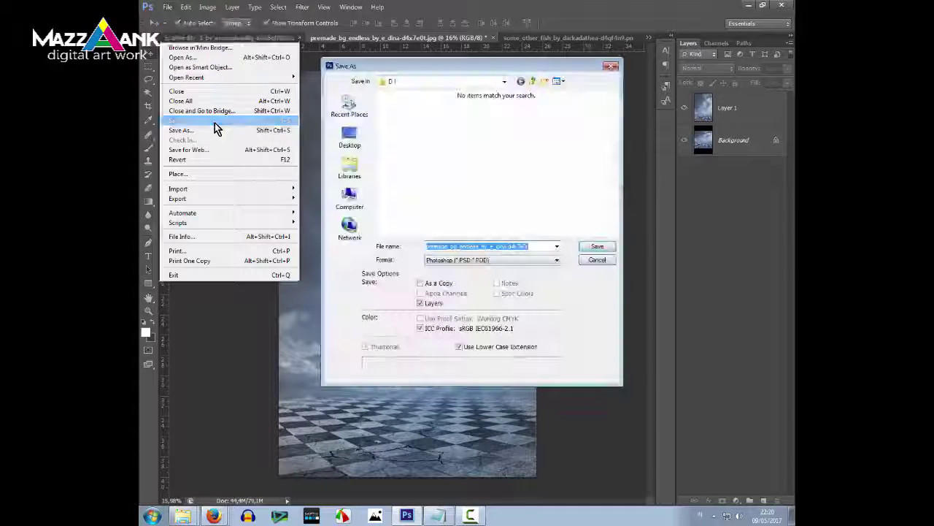
{"action": "left_click", "coordinate": [595, 248]}
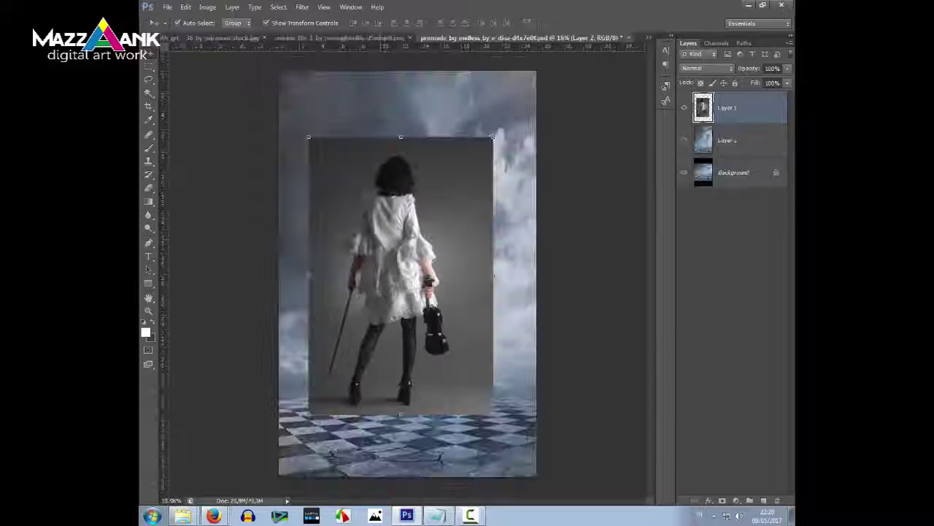
{"action": "left_click_drag", "start_coordinate": [536, 134], "coordinate": [449, 258]}
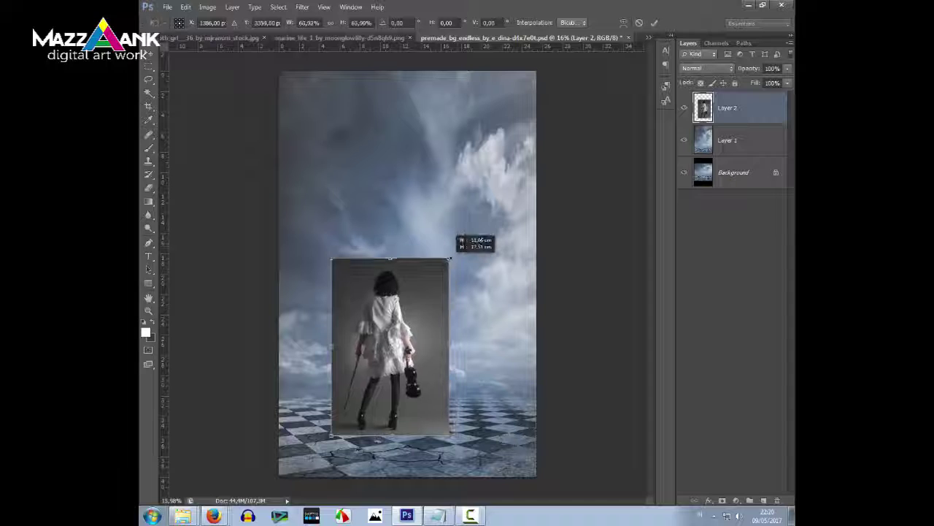
{"action": "left_click", "coordinate": [657, 27]}
{"action": "left_click_drag", "start_coordinate": [438, 289], "coordinate": [467, 270]}
{"action": "scroll", "coordinate": [451, 341], "scroll_direction": "up", "scroll_amount": 2}
{"action": "scroll", "coordinate": [451, 340], "scroll_direction": "up", "scroll_amount": 3}
{"action": "scroll", "coordinate": [436, 271], "scroll_direction": "down", "scroll_amount": 1}
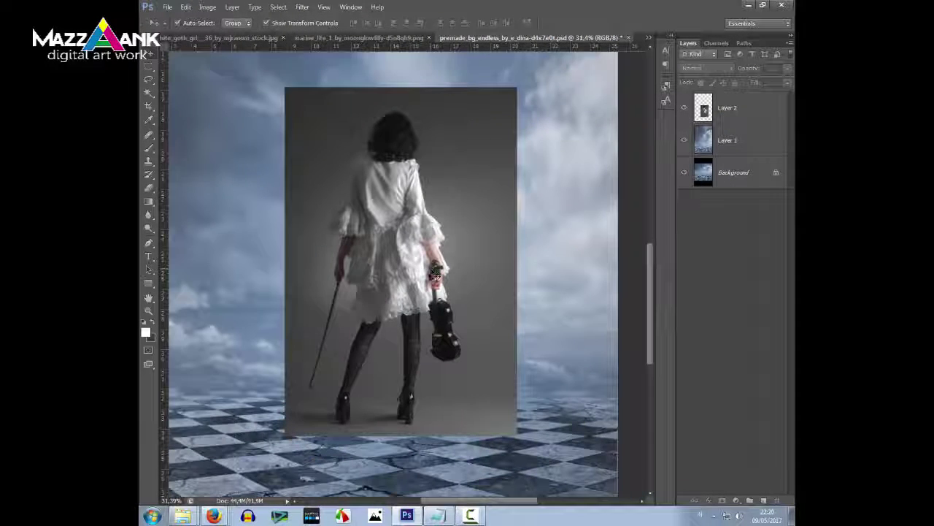
Duplicate the girl photo layer and hide the original Layer 2.
{"action": "key", "text": "ctrl+j"}
{"action": "left_click", "coordinate": [684, 140]}
{"action": "scroll", "coordinate": [370, 132], "scroll_direction": "up", "scroll_amount": 5}
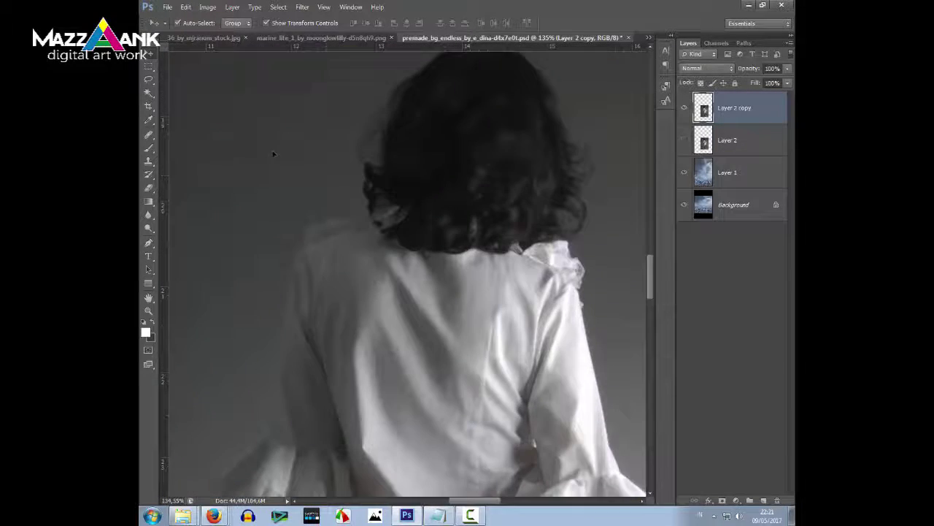
Trace the girl's hair and shirt edges with the Magnetic Lasso.
{"action": "left_click_drag", "start_coordinate": [149, 79], "coordinate": [187, 98]}
{"action": "scroll", "coordinate": [413, 119], "scroll_direction": "up", "scroll_amount": 2}
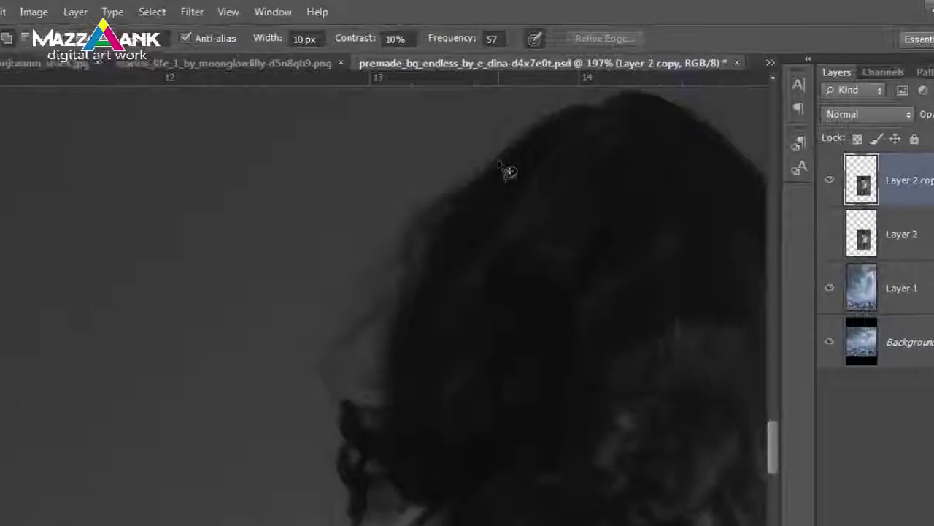
{"action": "left_click", "coordinate": [503, 170]}
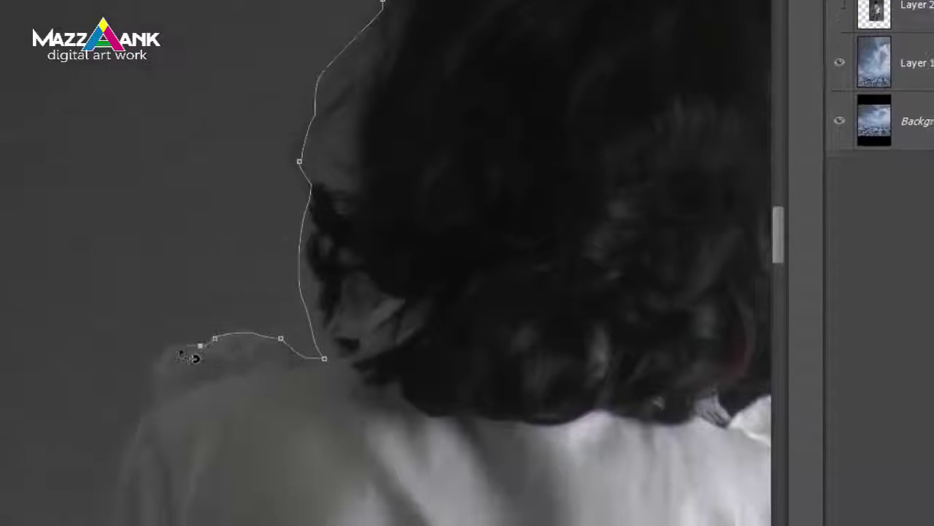
{"action": "key", "text": "ctrl+plus"}
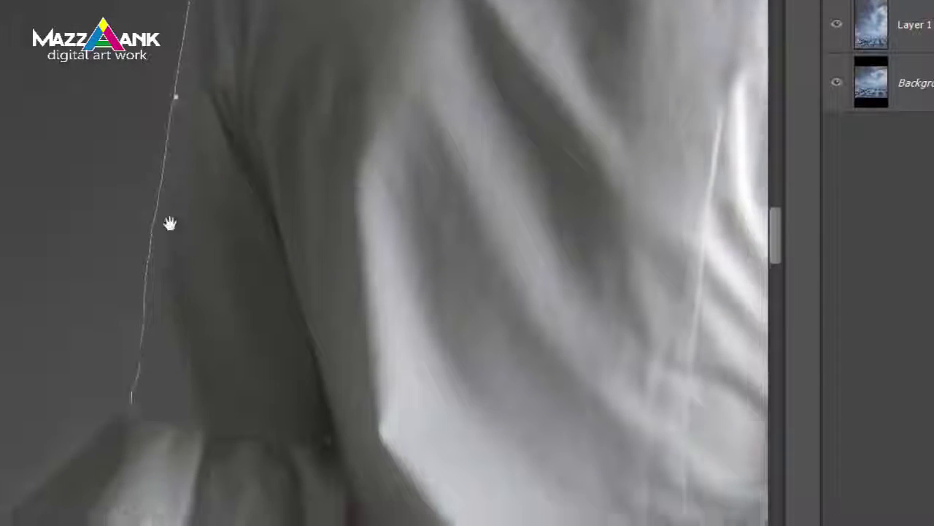
{"action": "scroll", "coordinate": [169, 221], "scroll_direction": "down", "scroll_amount": 5}
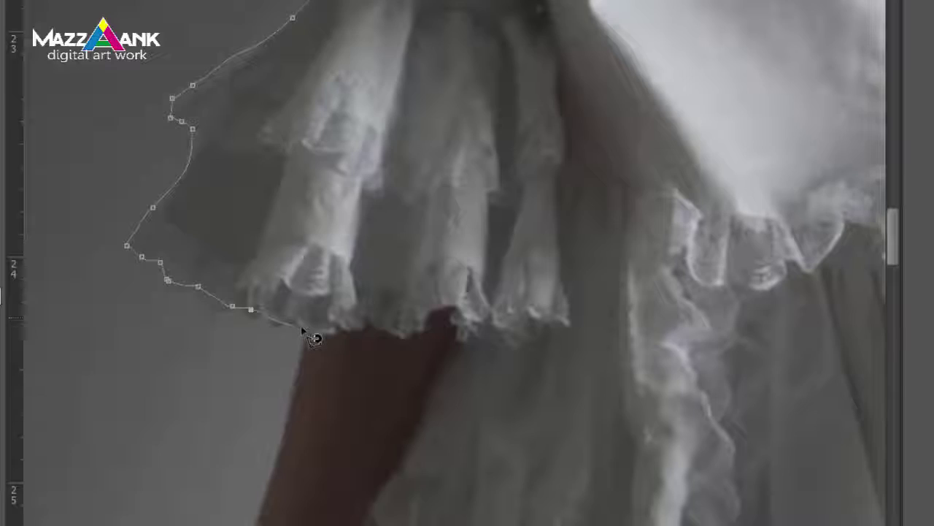
{"action": "scroll", "coordinate": [305, 330], "scroll_direction": "down", "scroll_amount": 5}
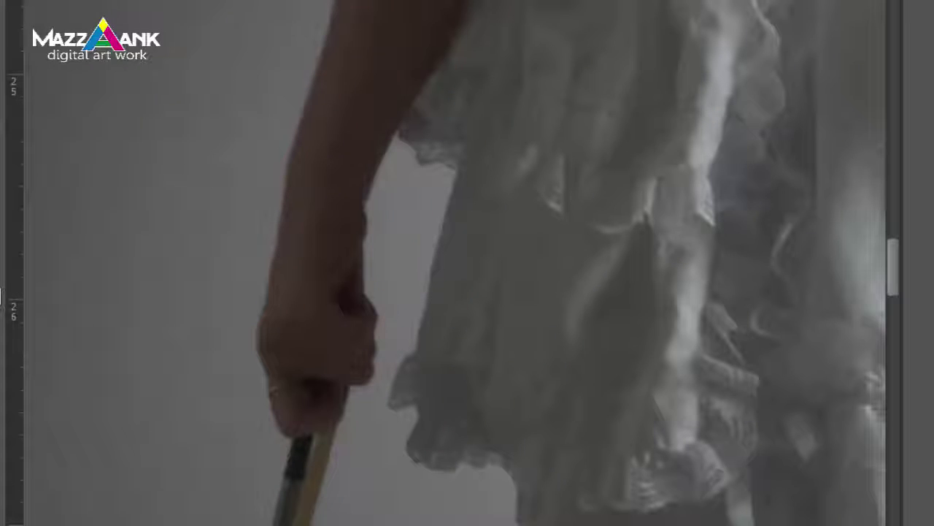
{"action": "scroll", "coordinate": [271, 344], "scroll_direction": "down", "scroll_amount": 4}
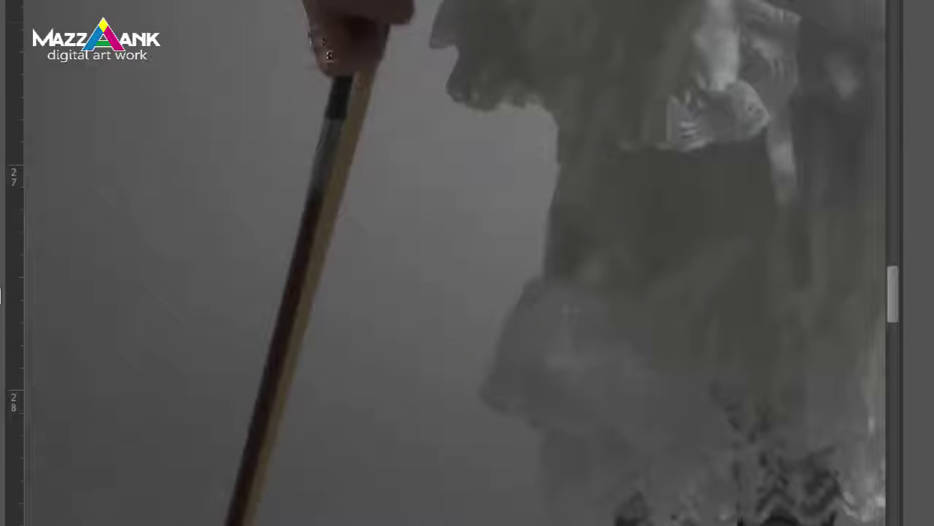
{"action": "scroll", "coordinate": [467, 263], "scroll_direction": "down", "scroll_amount": 3}
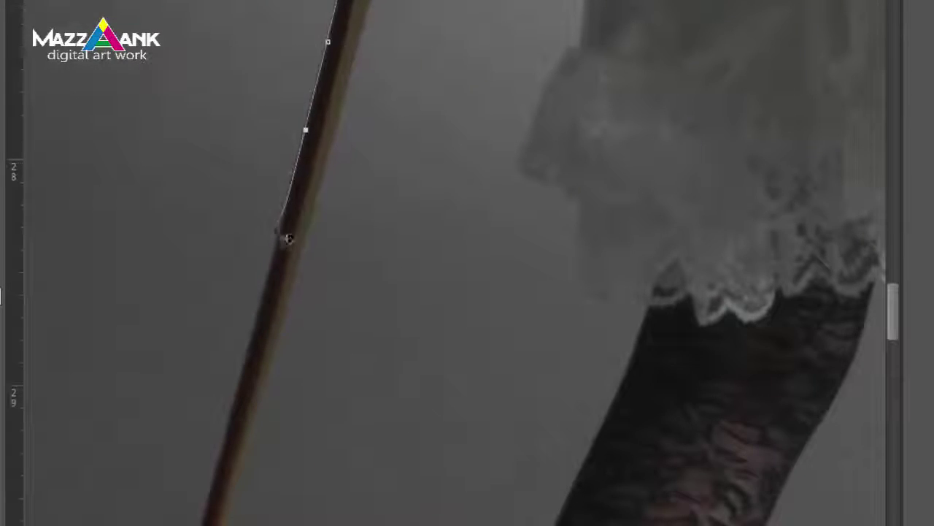
{"action": "scroll", "coordinate": [373, 177], "scroll_direction": "down", "scroll_amount": 5}
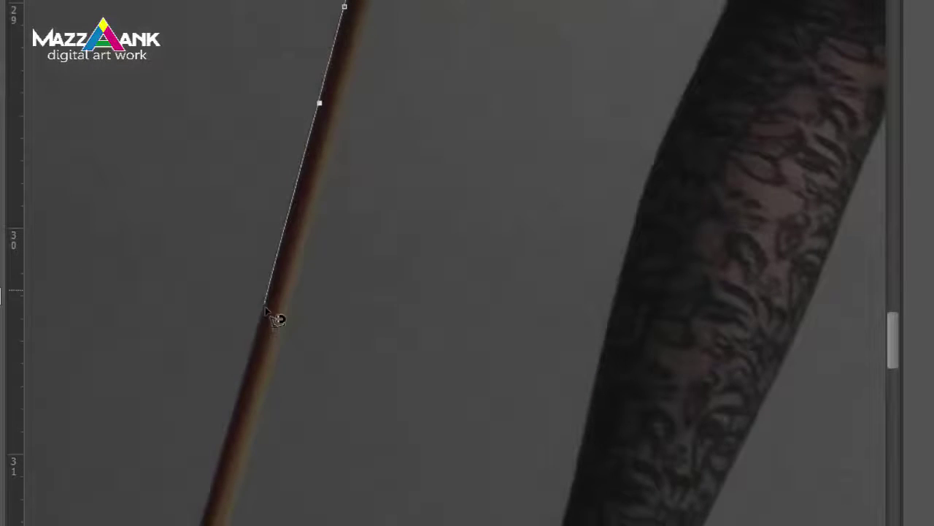
{"action": "scroll", "coordinate": [276, 318], "scroll_direction": "down", "scroll_amount": 6}
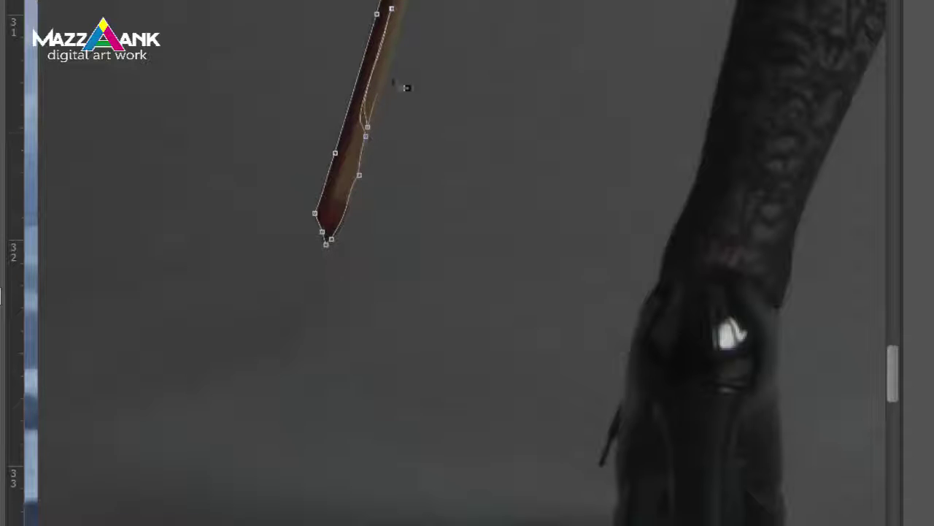
{"action": "scroll", "coordinate": [440, 69], "scroll_direction": "up", "scroll_amount": 3}
{"action": "scroll", "coordinate": [440, 69], "scroll_direction": "up", "scroll_amount": 4}
{"action": "scroll", "coordinate": [440, 69], "scroll_direction": "up", "scroll_amount": 1}
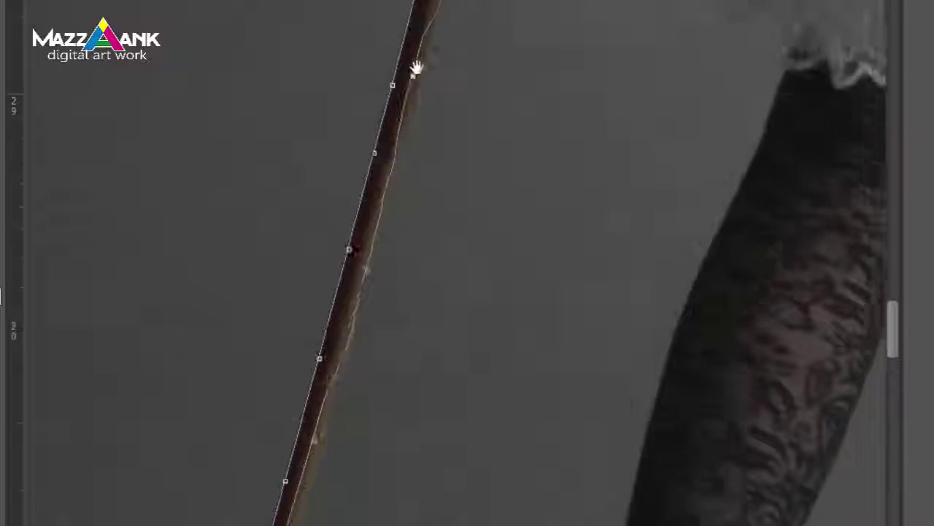
{"action": "scroll", "coordinate": [443, 13], "scroll_direction": "up", "scroll_amount": 3}
{"action": "scroll", "coordinate": [388, 358], "scroll_direction": "up", "scroll_amount": 6}
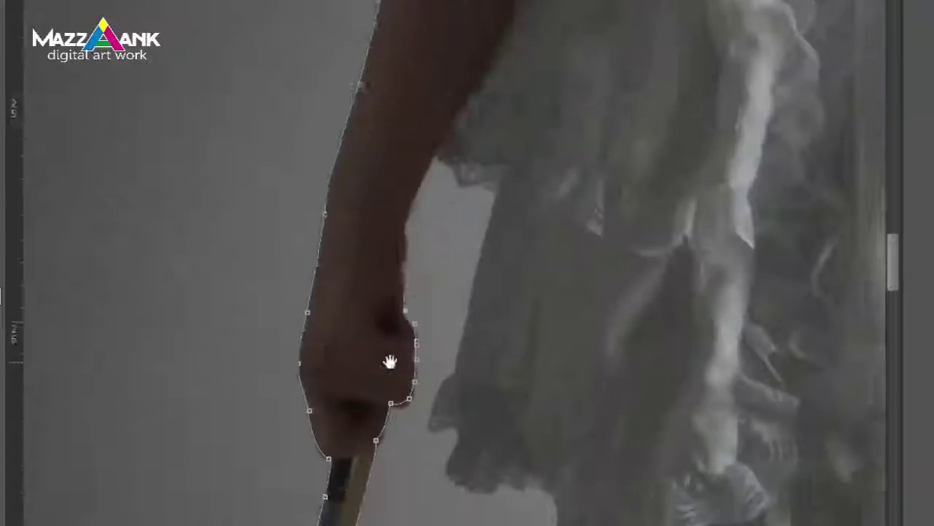
{"action": "scroll", "coordinate": [438, 226], "scroll_direction": "up", "scroll_amount": 1}
{"action": "scroll", "coordinate": [450, 404], "scroll_direction": "down", "scroll_amount": 10}
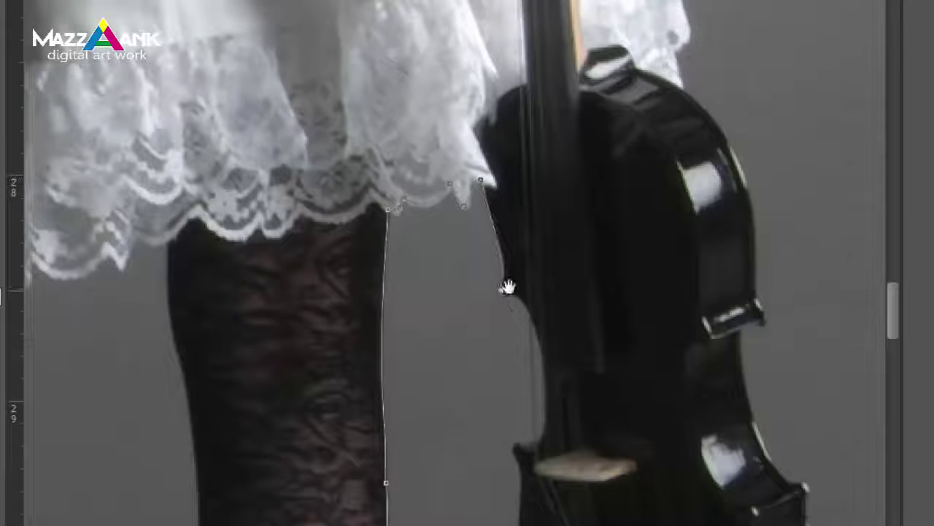
Finish the selection around her lower leg and violin body, cutting her onto Layer 3.
{"action": "left_click_drag", "start_coordinate": [508, 287], "coordinate": [539, 10]}
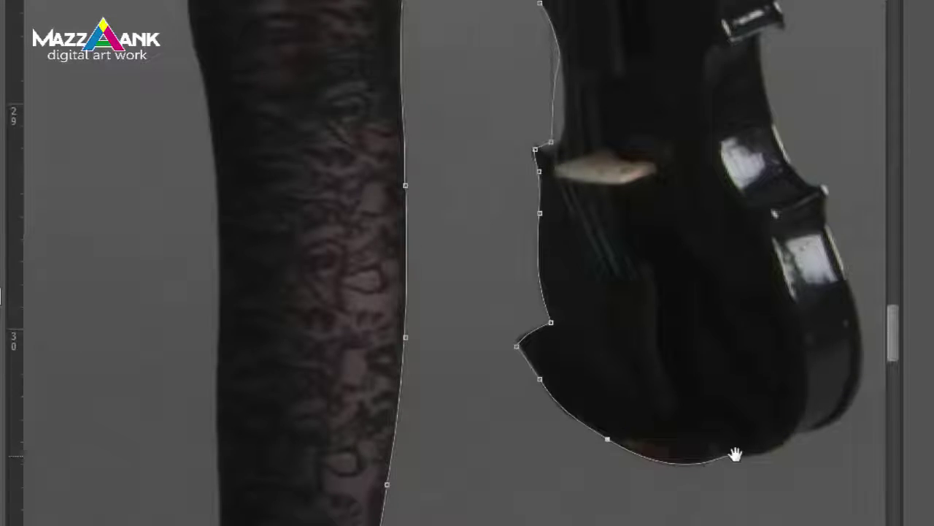
{"action": "left_click_drag", "start_coordinate": [735, 454], "coordinate": [461, 382]}
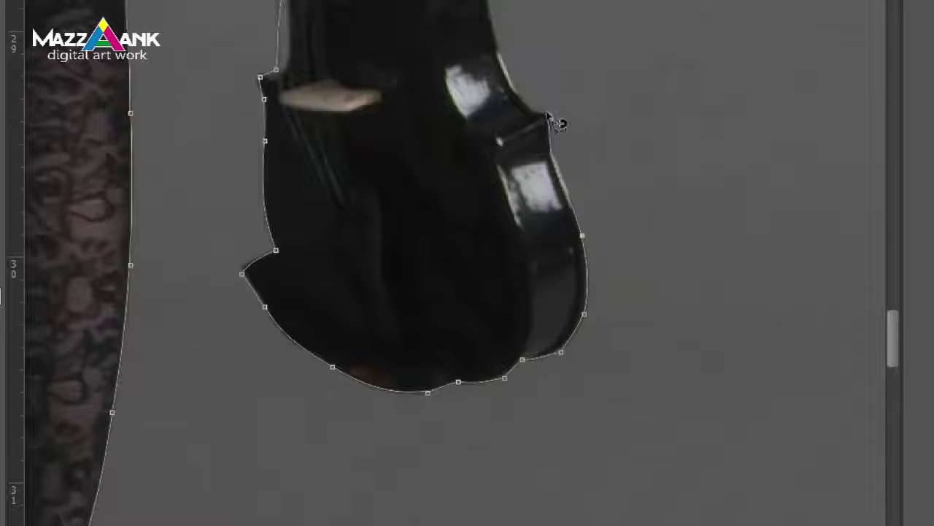
{"action": "scroll", "coordinate": [519, 413], "scroll_direction": "up", "scroll_amount": 5}
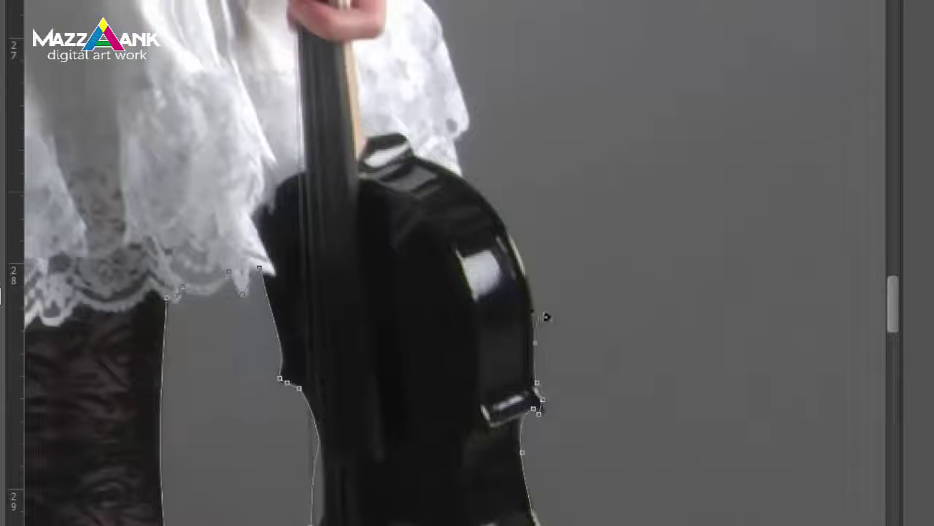
{"action": "scroll", "coordinate": [546, 317], "scroll_direction": "up", "scroll_amount": 15}
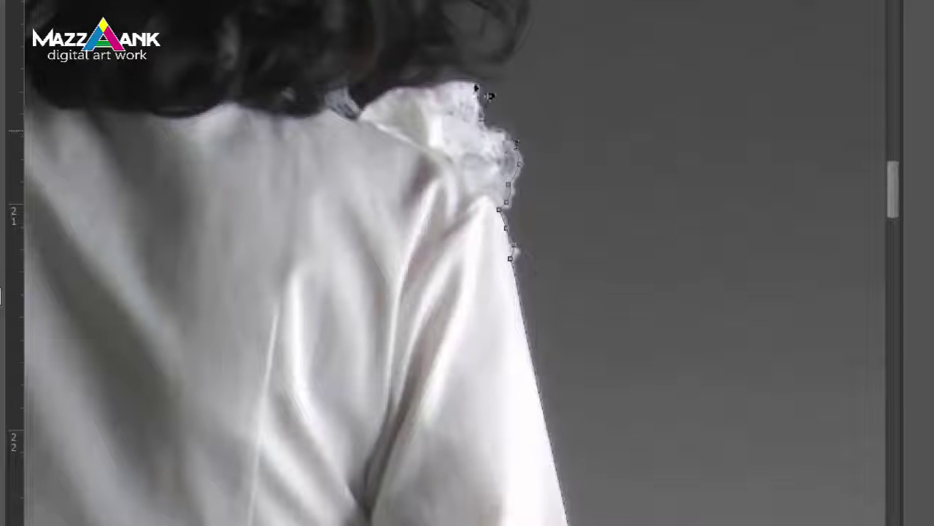
{"action": "scroll", "coordinate": [776, 263], "scroll_direction": "up", "scroll_amount": 5}
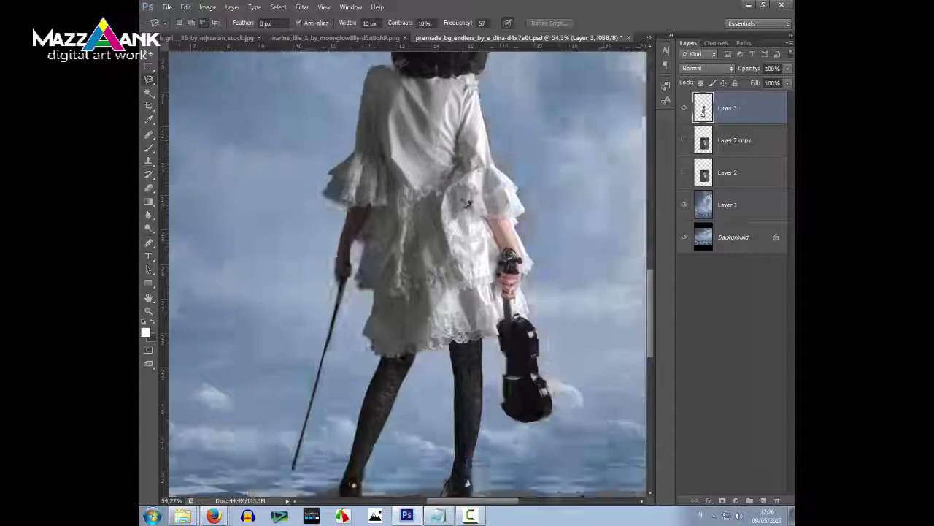
Nudge the cut-out girl slightly lower in the scene.
{"action": "scroll", "coordinate": [467, 203], "scroll_direction": "down", "scroll_amount": 5}
{"action": "left_click", "coordinate": [149, 57]}
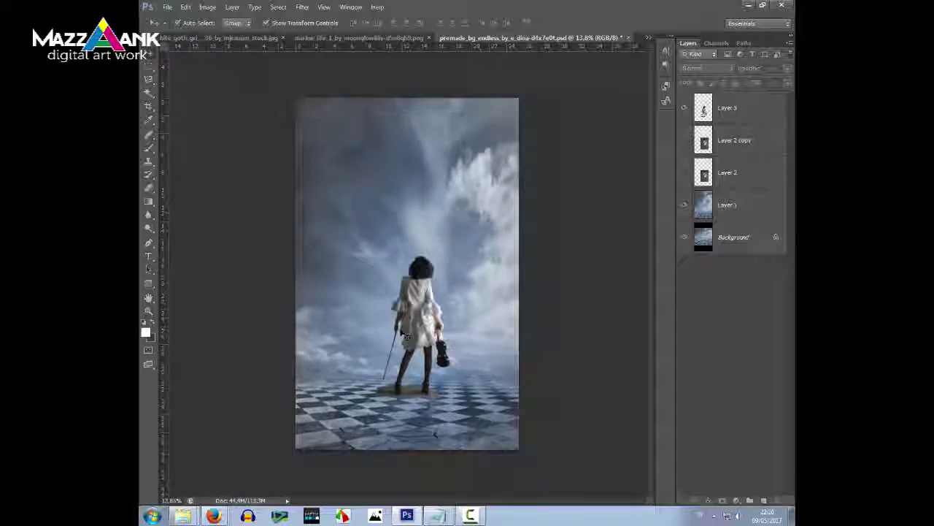
{"action": "scroll", "coordinate": [417, 270], "scroll_direction": "up", "scroll_amount": 3}
{"action": "scroll", "coordinate": [427, 271], "scroll_direction": "down", "scroll_amount": 1}
{"action": "left_click_drag", "start_coordinate": [429, 305], "coordinate": [427, 314]}
{"action": "scroll", "coordinate": [426, 236], "scroll_direction": "down", "scroll_amount": 2}
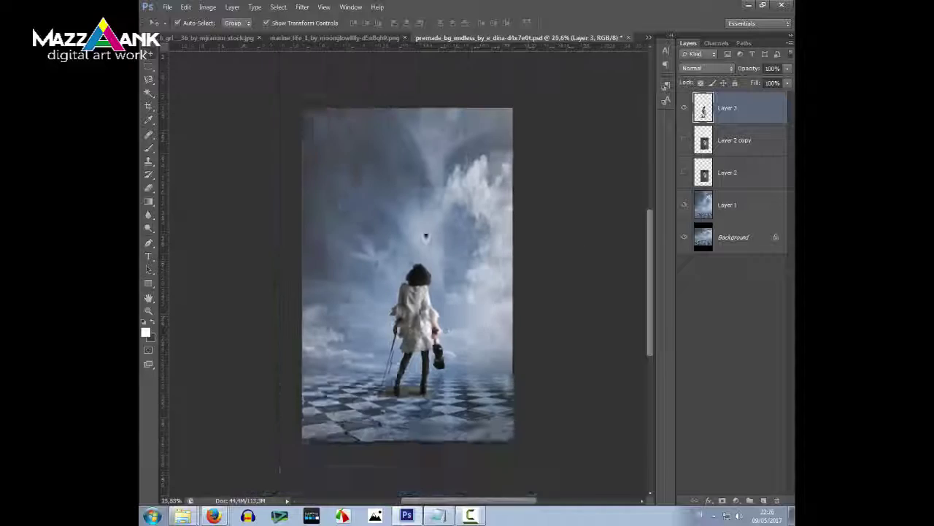
{"action": "scroll", "coordinate": [426, 236], "scroll_direction": "up", "scroll_amount": 1}
{"action": "left_click", "coordinate": [593, 249]}
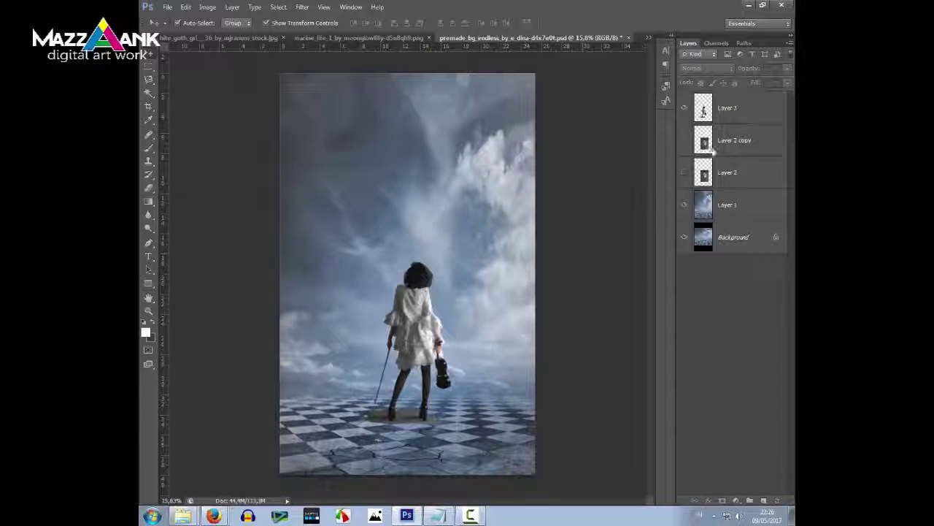
Duplicate the cut-out girl's Layer 3.
{"action": "left_click", "coordinate": [727, 108]}
{"action": "key", "text": "ctrl+j"}
{"action": "scroll", "coordinate": [511, 292], "scroll_direction": "down", "scroll_amount": 1}
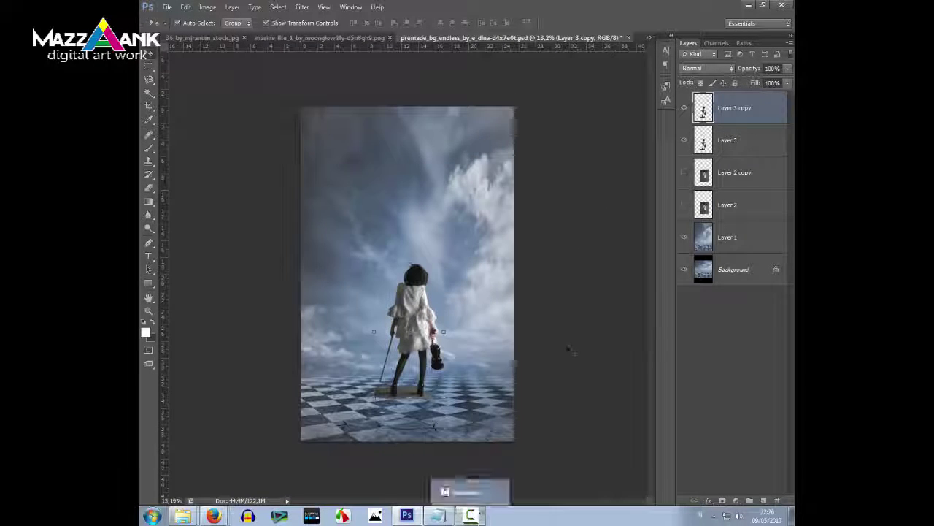
{"action": "scroll", "coordinate": [416, 365], "scroll_direction": "up", "scroll_amount": 2}
{"action": "scroll", "coordinate": [413, 351], "scroll_direction": "up", "scroll_amount": 2}
{"action": "scroll", "coordinate": [409, 307], "scroll_direction": "up", "scroll_amount": 2}
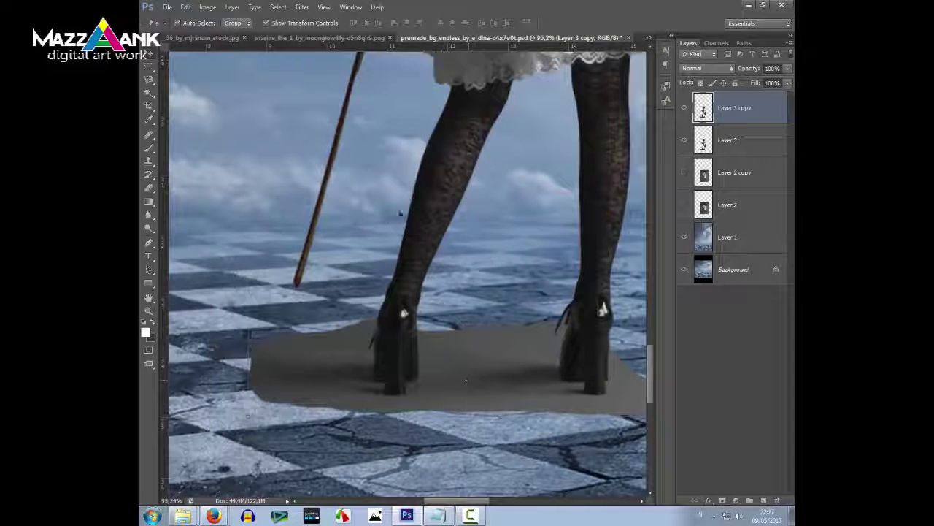
Add a layer mask to Layer 3 copy and soften the grey patch around her feet.
{"action": "left_click", "coordinate": [722, 500]}
{"action": "scroll", "coordinate": [511, 350], "scroll_direction": "up", "scroll_amount": 3}
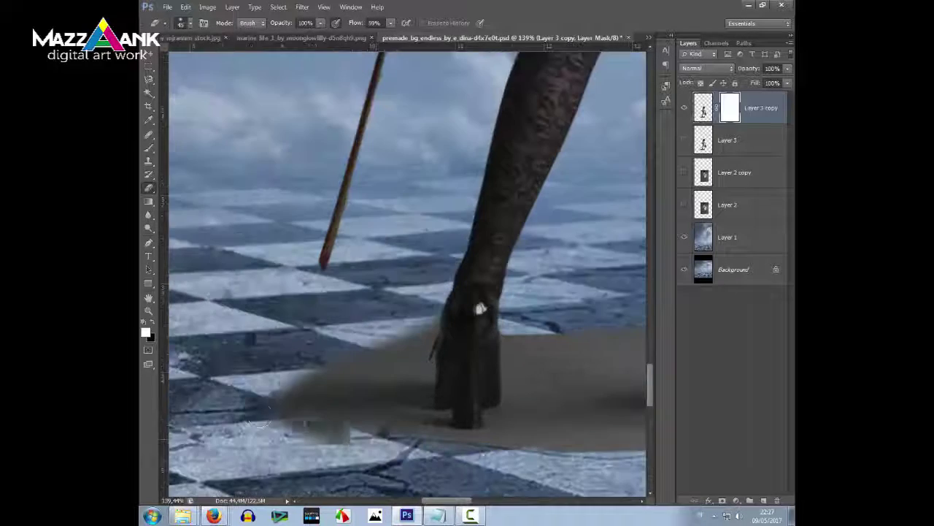
{"action": "scroll", "coordinate": [504, 367], "scroll_direction": "down", "scroll_amount": 2}
{"action": "scroll", "coordinate": [562, 395], "scroll_direction": "right", "scroll_amount": 5}
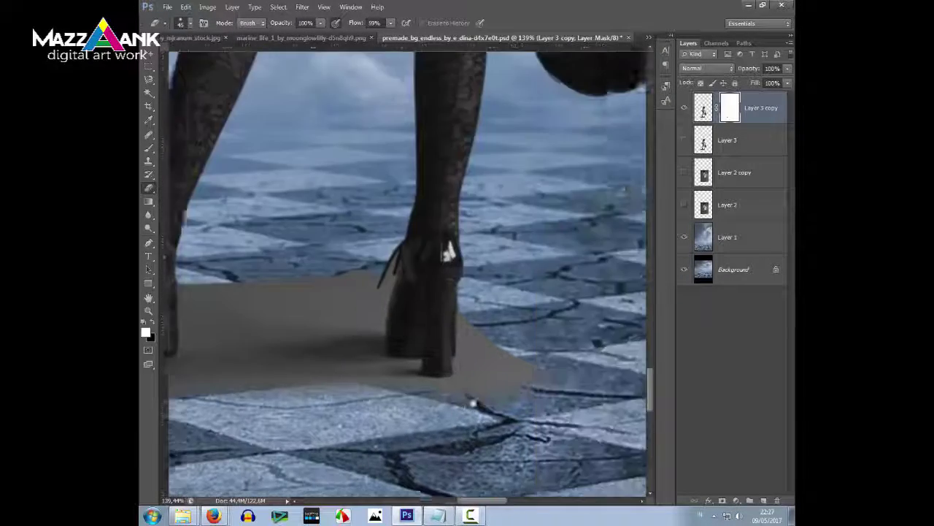
{"action": "scroll", "coordinate": [511, 357], "scroll_direction": "right", "scroll_amount": 1}
{"action": "scroll", "coordinate": [459, 318], "scroll_direction": "up", "scroll_amount": 1}
{"action": "scroll", "coordinate": [322, 284], "scroll_direction": "right", "scroll_amount": 3}
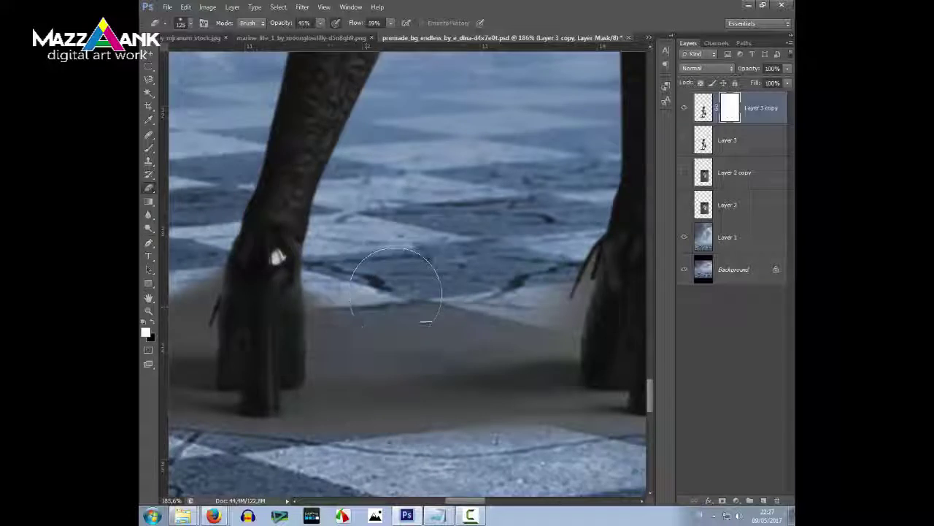
{"action": "scroll", "coordinate": [396, 279], "scroll_direction": "down", "scroll_amount": 2}
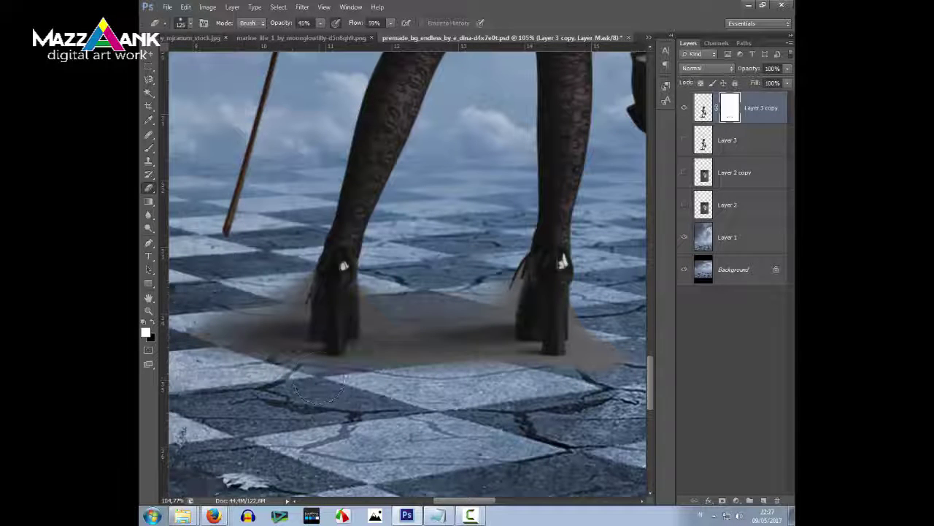
{"action": "scroll", "coordinate": [489, 292], "scroll_direction": "down", "scroll_amount": 2}
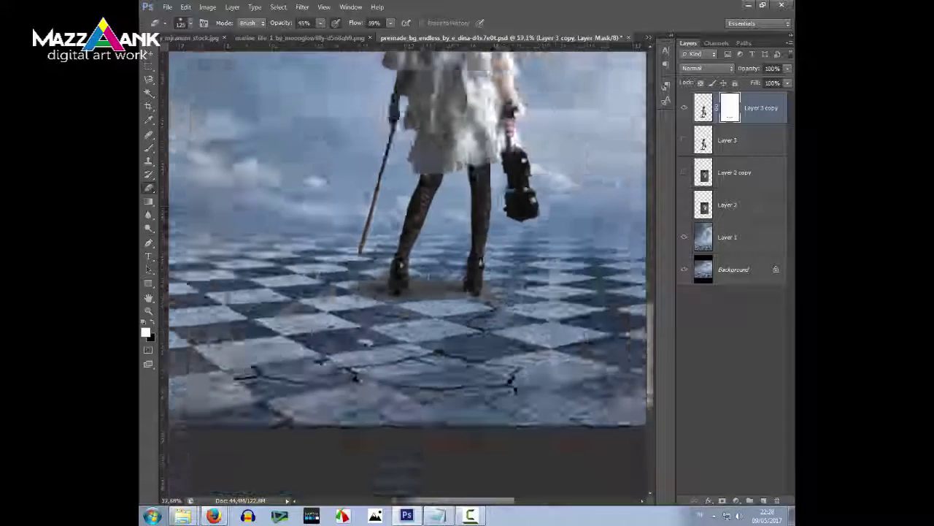
{"action": "scroll", "coordinate": [485, 314], "scroll_direction": "down", "scroll_amount": 1}
Clean up the girl's hair edges with the Eraser.
{"action": "key", "text": "v"}
{"action": "scroll", "coordinate": [482, 343], "scroll_direction": "down", "scroll_amount": 1}
{"action": "key", "text": "e"}
{"action": "scroll", "coordinate": [409, 274], "scroll_direction": "up", "scroll_amount": 6}
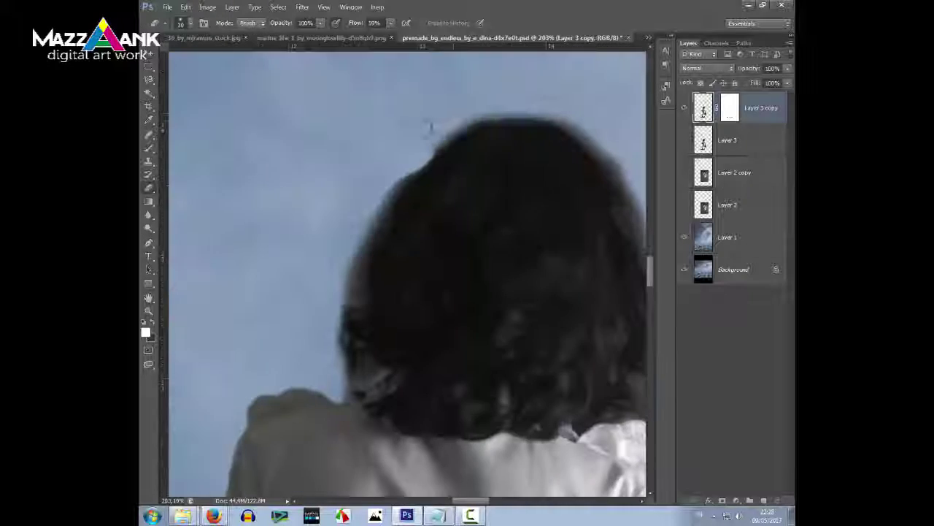
{"action": "scroll", "coordinate": [316, 309], "scroll_direction": "down", "scroll_amount": 3}
{"action": "scroll", "coordinate": [315, 310], "scroll_direction": "up", "scroll_amount": 3}
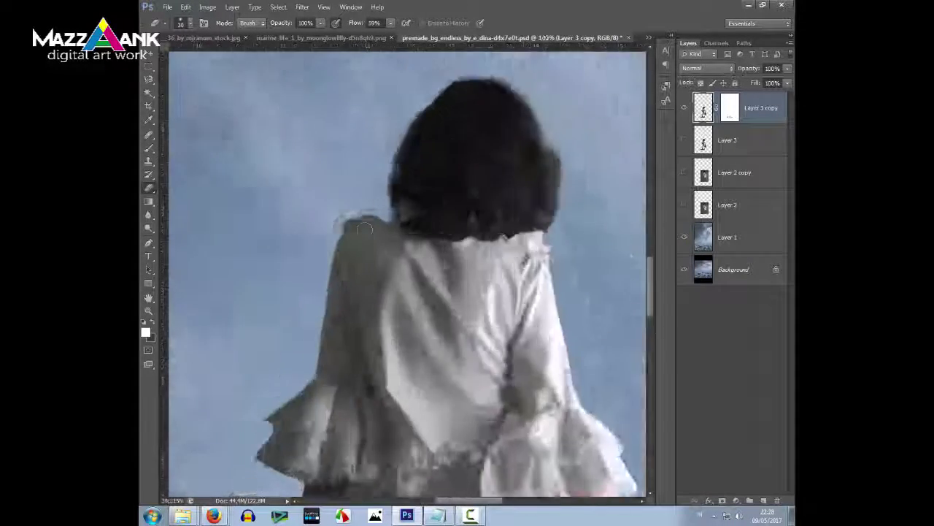
{"action": "scroll", "coordinate": [315, 310], "scroll_direction": "up", "scroll_amount": 1}
{"action": "scroll", "coordinate": [328, 229], "scroll_direction": "down", "scroll_amount": 1}
Push the Color Balance highlights toward blue.
{"action": "scroll", "coordinate": [328, 229], "scroll_direction": "down", "scroll_amount": 1}
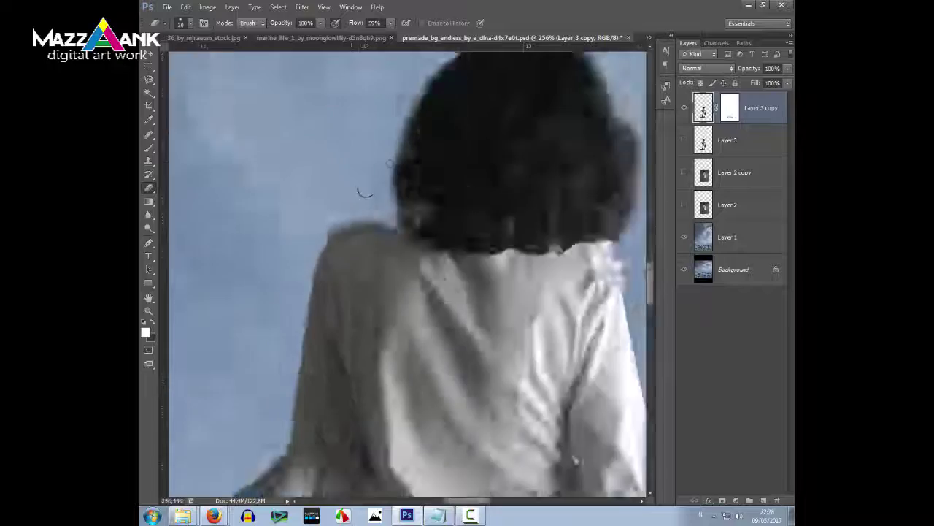
{"action": "scroll", "coordinate": [359, 192], "scroll_direction": "down", "scroll_amount": 2}
{"action": "left_click", "coordinate": [712, 168]}
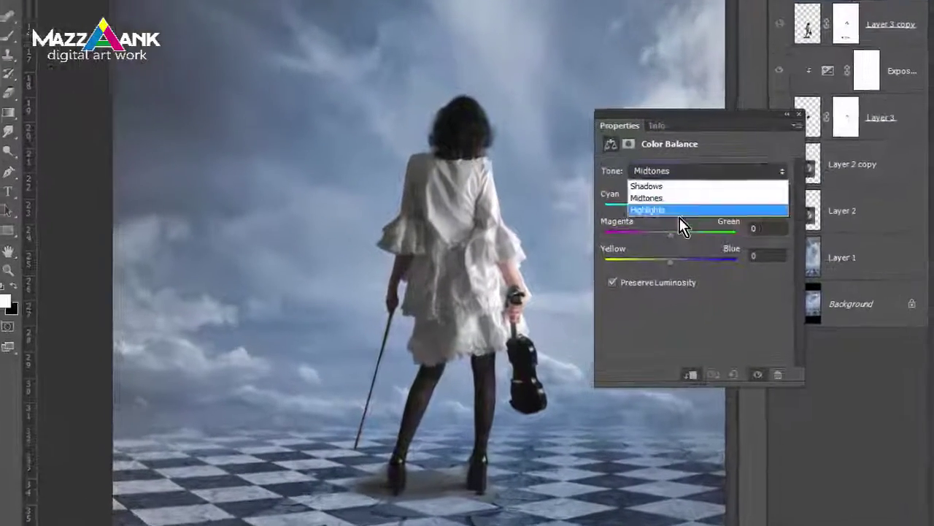
{"action": "left_click", "coordinate": [679, 212]}
{"action": "mouse_move", "coordinate": [673, 260]}
{"action": "left_mouse_down"}
{"action": "mouse_move", "coordinate": [718, 258]}
{"action": "mouse_move", "coordinate": [702, 260]}
{"action": "left_mouse_up"}
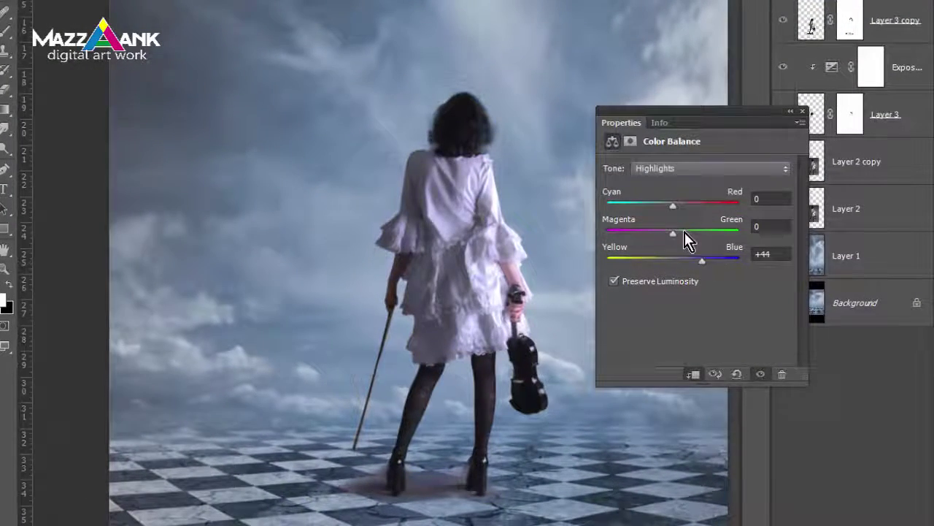
{"action": "mouse_move", "coordinate": [677, 204]}
{"action": "left_mouse_down"}
{"action": "mouse_move", "coordinate": [666, 213]}
{"action": "mouse_move", "coordinate": [682, 204]}
{"action": "left_mouse_up"}
Set the Color Balance midtones to Cyan −33 and Blue +20.
{"action": "left_click", "coordinate": [679, 168]}
{"action": "left_click", "coordinate": [679, 194]}
{"action": "mouse_move", "coordinate": [673, 259]}
{"action": "left_mouse_down"}
{"action": "mouse_move", "coordinate": [688, 260]}
{"action": "mouse_move", "coordinate": [703, 279]}
{"action": "left_mouse_up"}
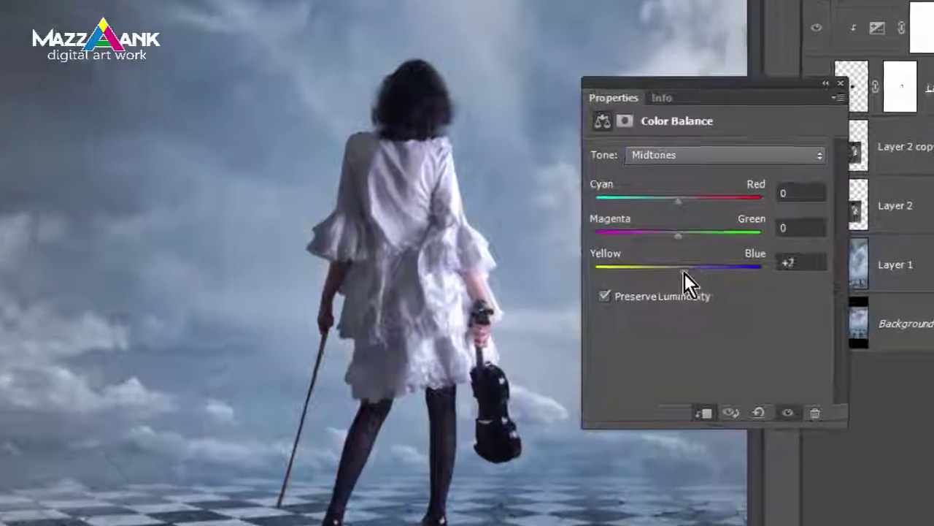
{"action": "left_click_drag", "start_coordinate": [683, 198], "coordinate": [656, 211]}
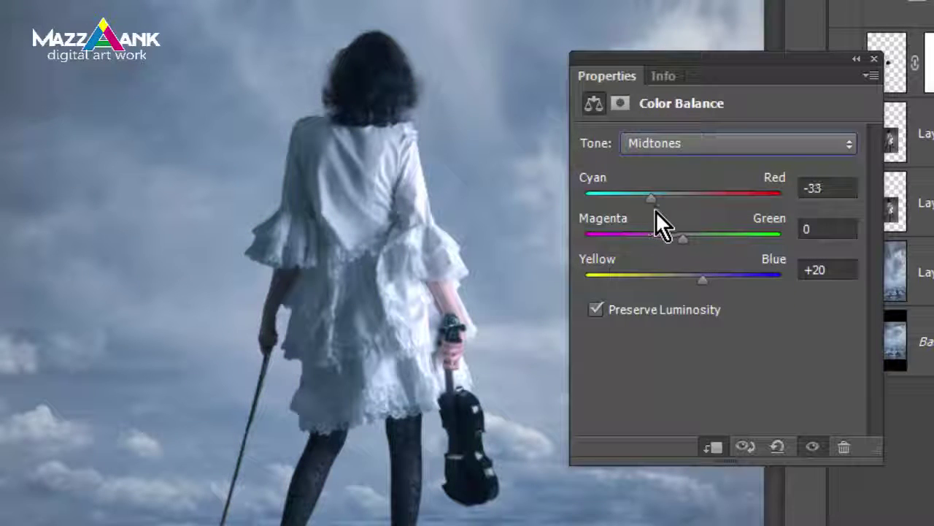
{"action": "left_click", "coordinate": [875, 60]}
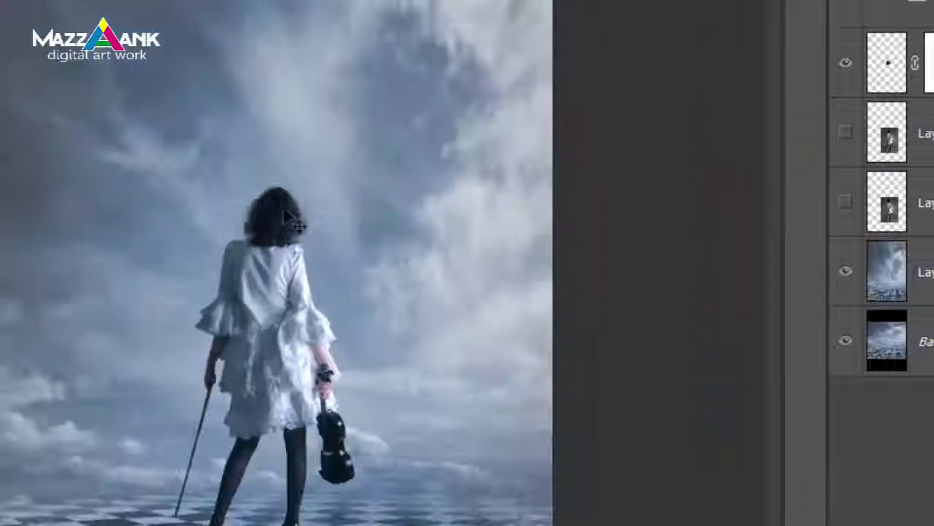
Close the girl's source photo unsaved and bring in the fish image, enlarged in the sky.
{"action": "key", "text": "ctrl+w"}
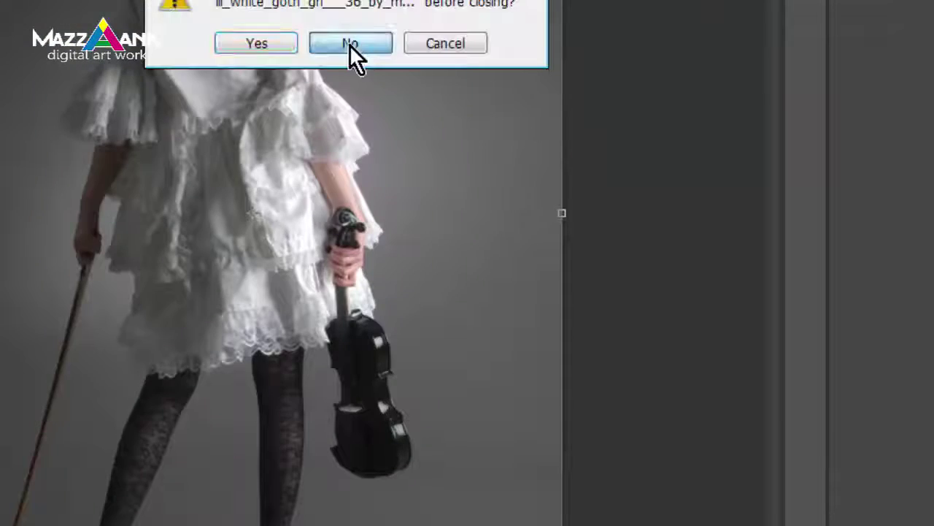
{"action": "left_click", "coordinate": [349, 42]}
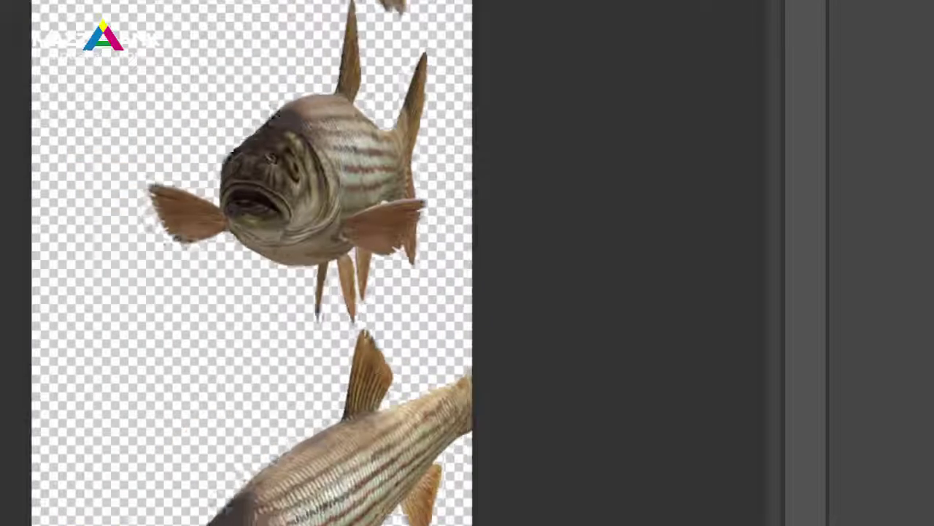
{"action": "left_click_drag", "start_coordinate": [292, 208], "coordinate": [249, 29]}
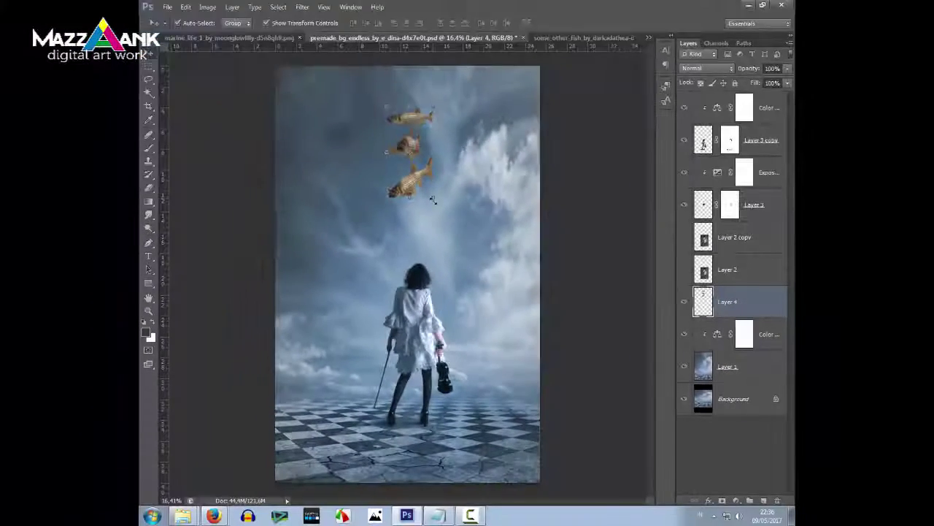
{"action": "left_click_drag", "start_coordinate": [433, 200], "coordinate": [546, 266]}
{"action": "left_click_drag", "start_coordinate": [440, 181], "coordinate": [471, 150]}
{"action": "key", "text": "Return"}
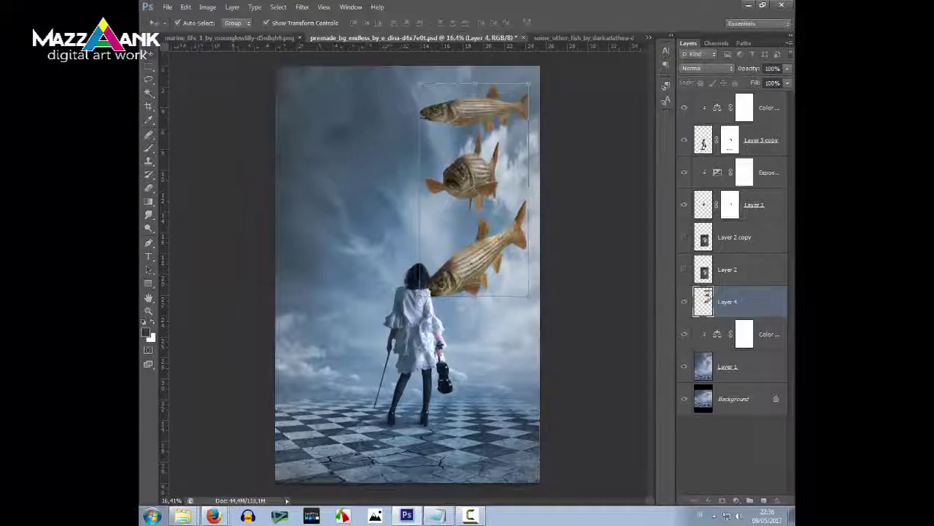
Copy one striped fish onto its own Layer 6 and move it up-left.
{"action": "key", "text": "ctrl+minus"}
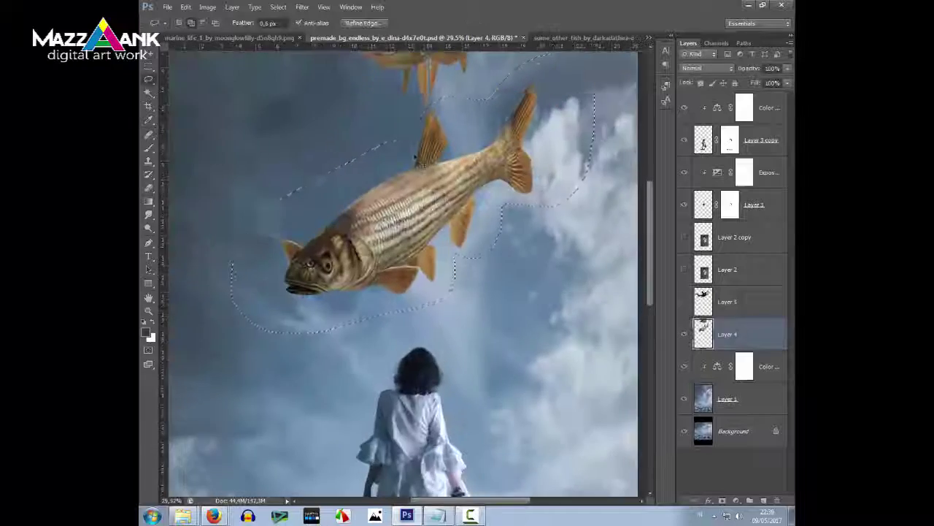
{"action": "key", "text": "ctrl+j"}
{"action": "left_click_drag", "start_coordinate": [419, 201], "coordinate": [403, 164]}
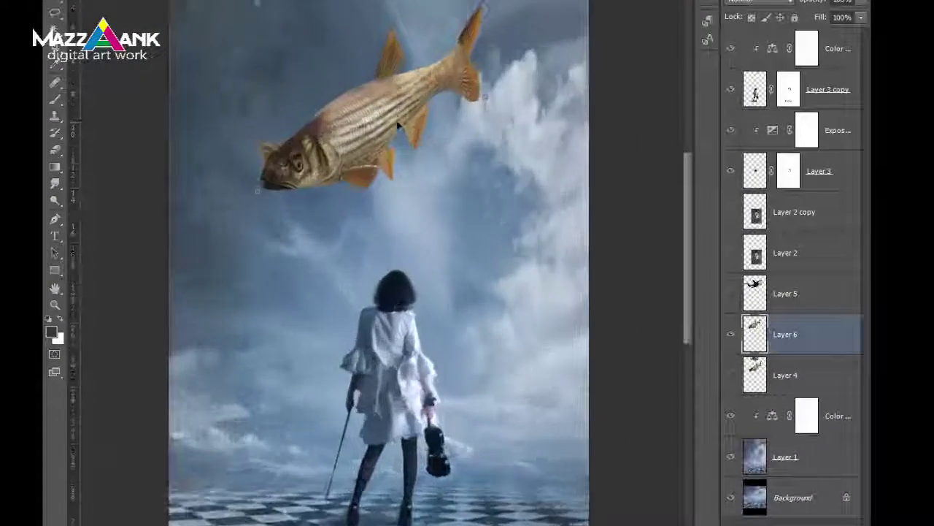
Warp the fish into a curved dive, head bent down and tail curled up.
{"action": "left_click_drag", "start_coordinate": [376, 119], "coordinate": [405, 237]}
{"action": "left_click_drag", "start_coordinate": [203, 346], "coordinate": [214, 379]}
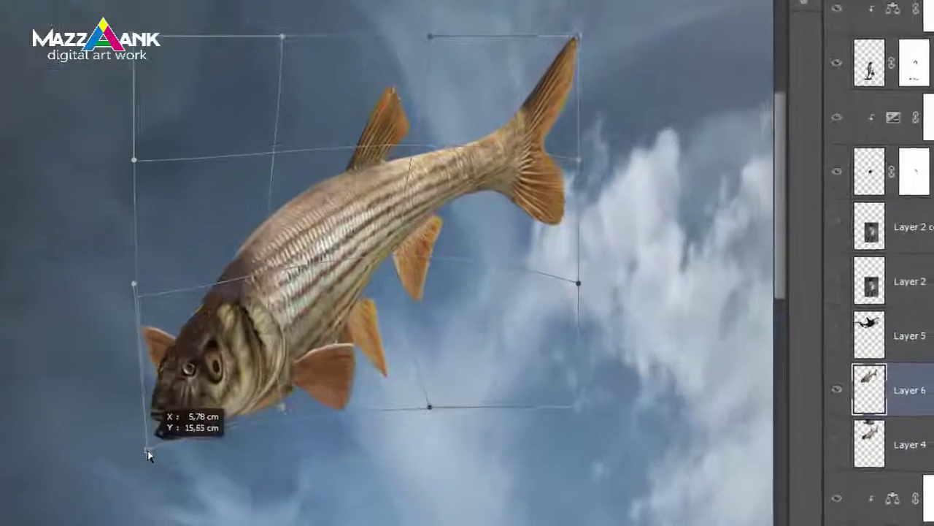
{"action": "mouse_move", "coordinate": [598, 162]}
{"action": "left_mouse_down"}
{"action": "mouse_move", "coordinate": [697, 113]}
{"action": "mouse_move", "coordinate": [667, 121]}
{"action": "left_mouse_up"}
{"action": "left_click_drag", "start_coordinate": [119, 479], "coordinate": [138, 504]}
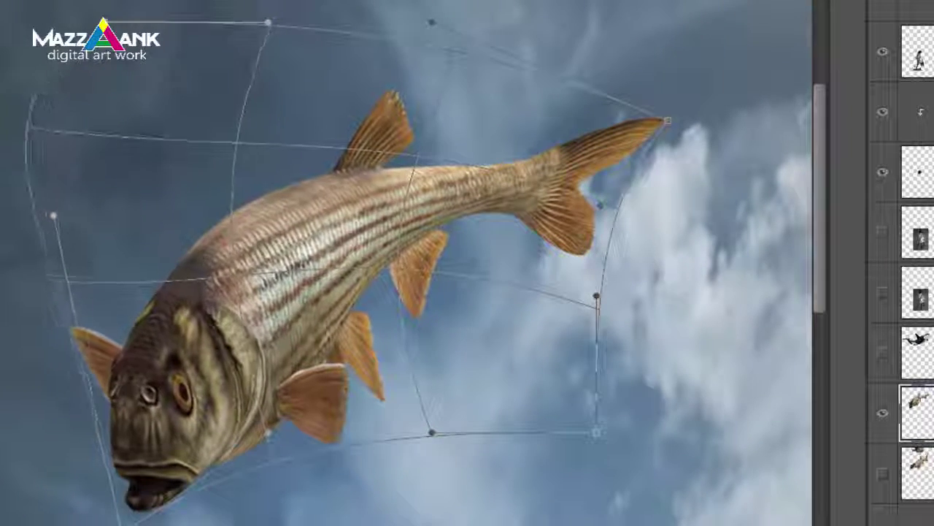
{"action": "scroll", "coordinate": [324, 29], "scroll_direction": "up", "scroll_amount": 1}
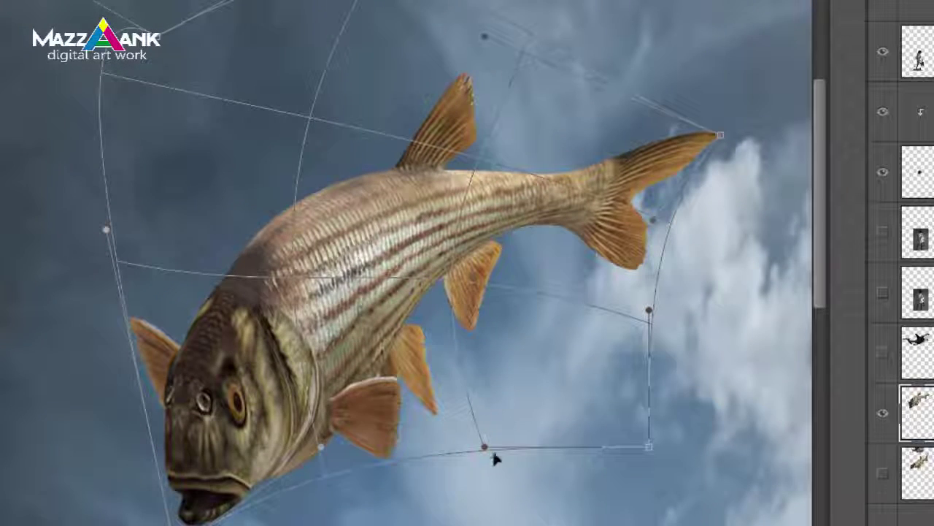
{"action": "left_click_drag", "start_coordinate": [494, 453], "coordinate": [496, 503]}
{"action": "left_click_drag", "start_coordinate": [721, 135], "coordinate": [715, 153]}
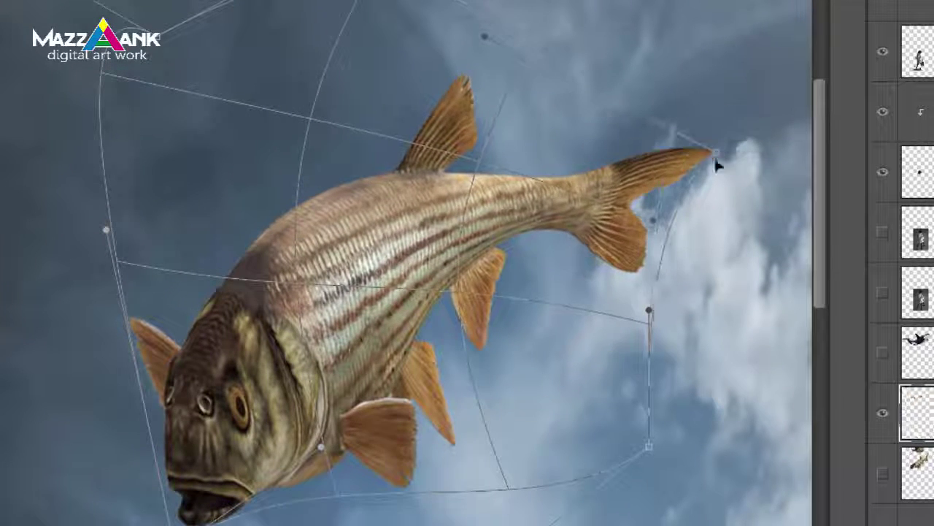
{"action": "left_click_drag", "start_coordinate": [649, 310], "coordinate": [617, 398]}
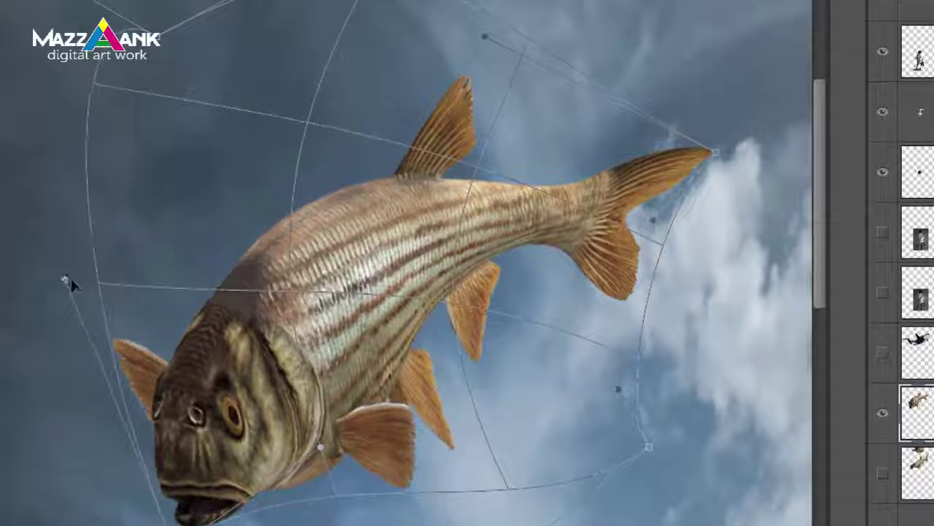
{"action": "left_click_drag", "start_coordinate": [130, 257], "coordinate": [72, 316]}
{"action": "key", "text": "Return"}
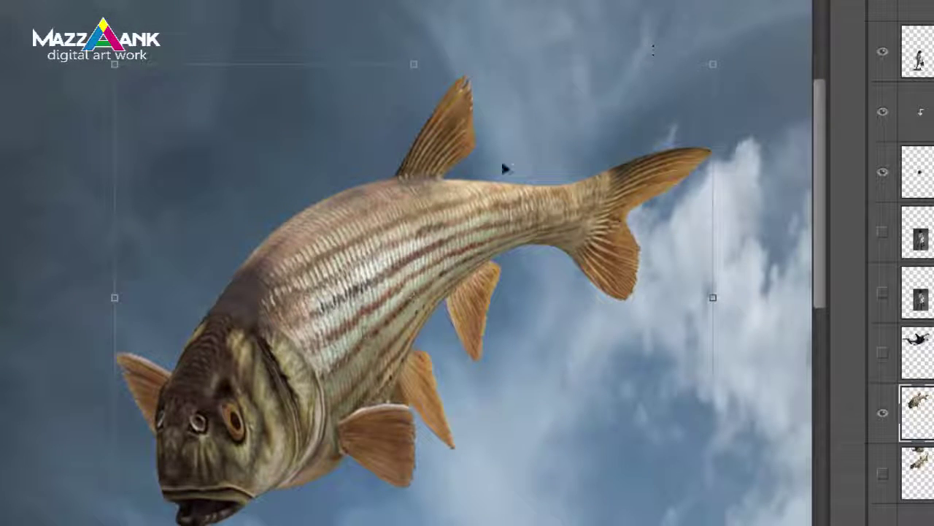
Place the warped fish above the girl and compare it with the colour adjustment toggled.
{"action": "key", "text": "ctrl+0"}
{"action": "left_click_drag", "start_coordinate": [263, 142], "coordinate": [288, 140]}
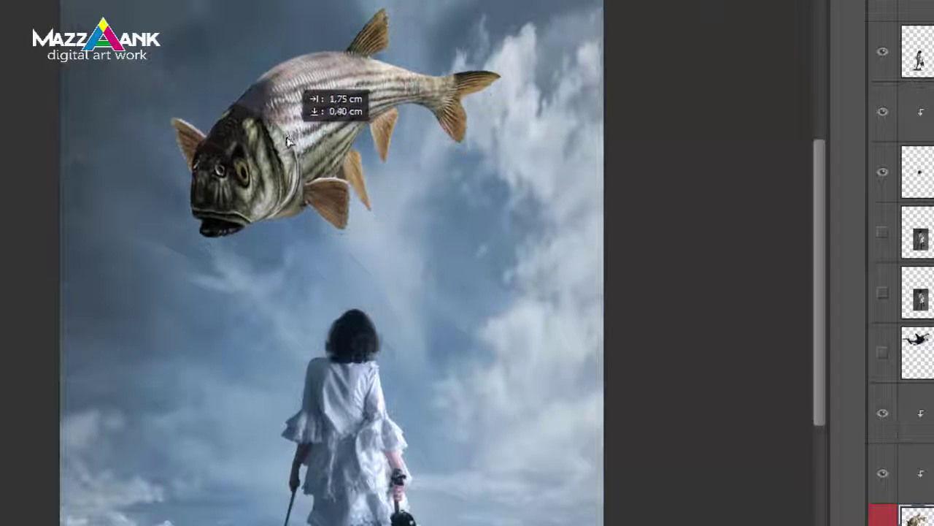
{"action": "scroll", "coordinate": [540, 155], "scroll_direction": "down", "scroll_amount": 2, "text": "alt"}
{"action": "scroll", "coordinate": [314, 128], "scroll_direction": "up", "scroll_amount": 1, "text": "alt"}
{"action": "scroll", "coordinate": [314, 128], "scroll_direction": "up", "scroll_amount": 2, "text": "alt"}
{"action": "scroll", "coordinate": [314, 128], "scroll_direction": "up", "scroll_amount": 2, "text": "alt"}
{"action": "scroll", "coordinate": [270, 124], "scroll_direction": "down", "scroll_amount": 1, "text": "alt"}
{"action": "scroll", "coordinate": [276, 129], "scroll_direction": "down", "scroll_amount": 1, "text": "alt"}
{"action": "scroll", "coordinate": [276, 128], "scroll_direction": "down", "scroll_amount": 2, "text": "alt"}
{"action": "left_click", "coordinate": [883, 473]}
{"action": "left_click", "coordinate": [883, 474]}
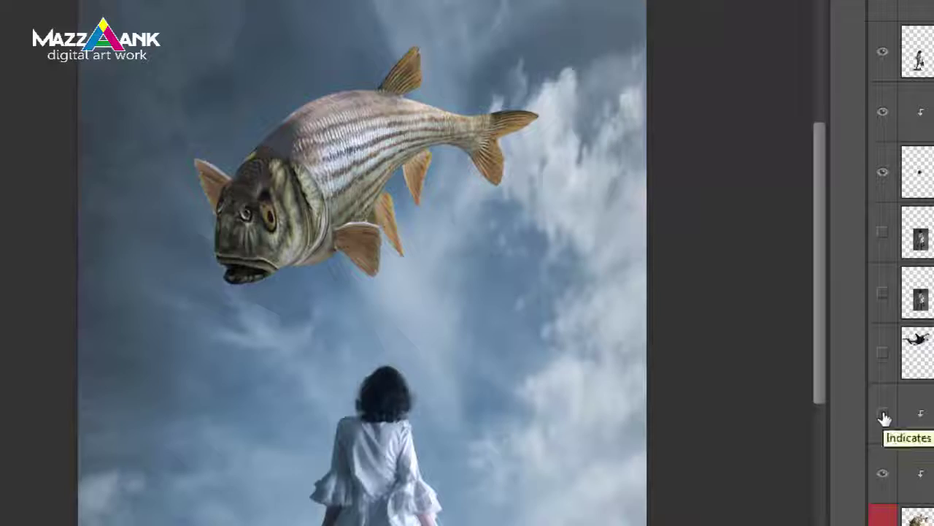
{"action": "scroll", "coordinate": [334, 109], "scroll_direction": "down", "scroll_amount": 2, "text": "alt"}
{"action": "scroll", "coordinate": [336, 113], "scroll_direction": "up", "scroll_amount": 2, "text": "alt"}
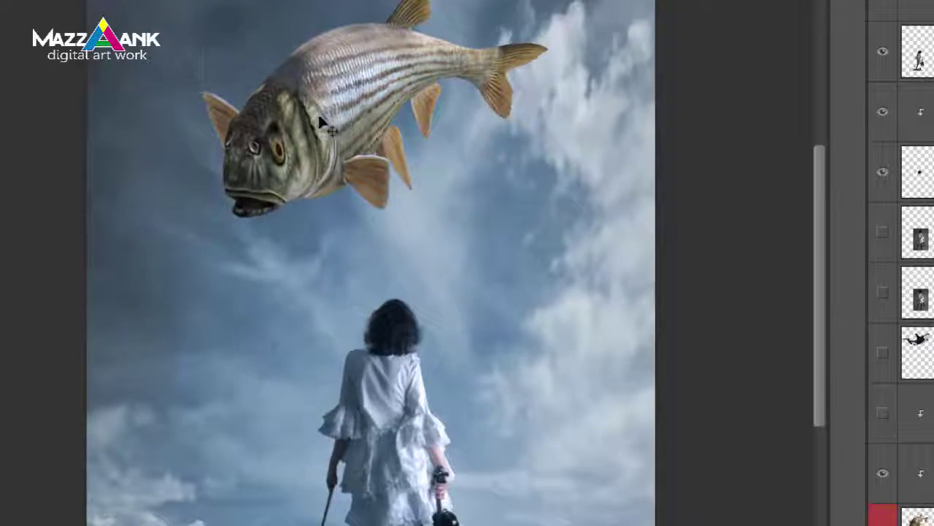
Add an Inner Shadow to the FISH layer, making it larger and darker.
{"action": "right_click", "coordinate": [701, 397]}
{"action": "left_click", "coordinate": [701, 42]}
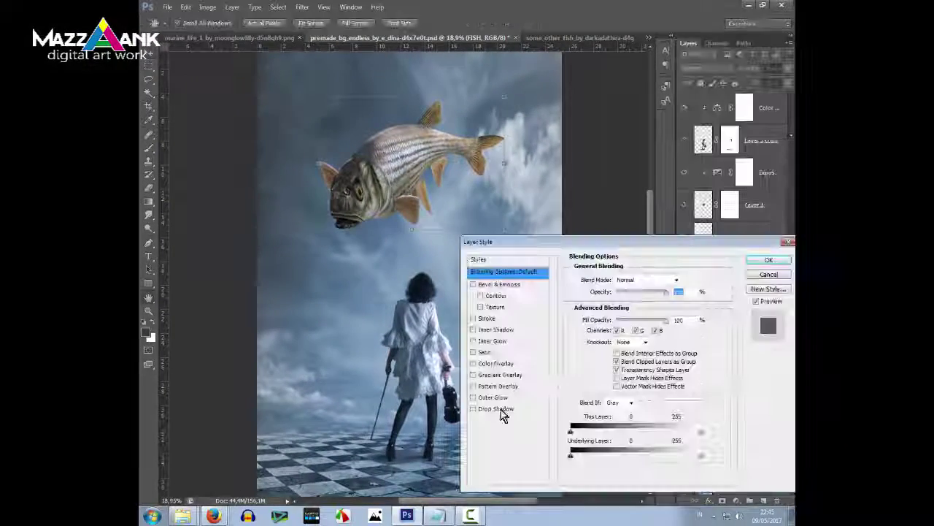
{"action": "left_click", "coordinate": [495, 330]}
{"action": "left_click_drag", "start_coordinate": [631, 346], "coordinate": [670, 337]}
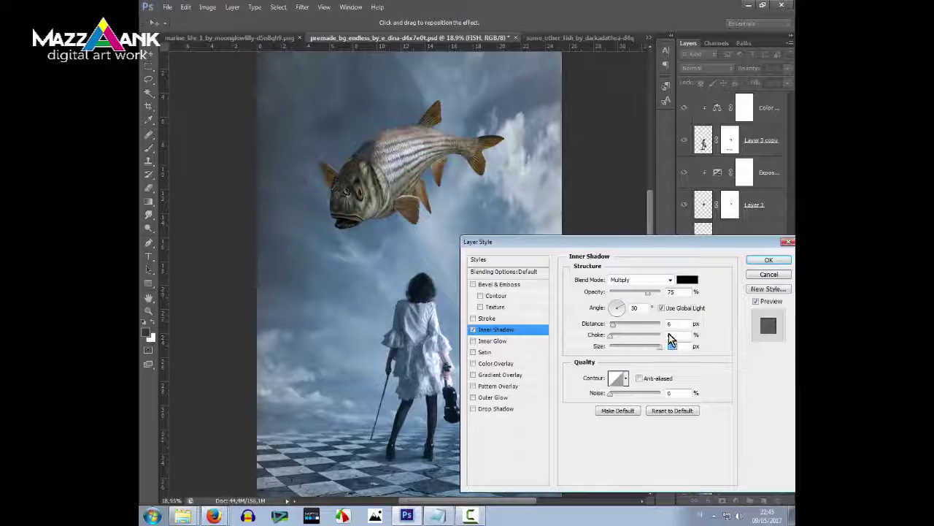
{"action": "left_click_drag", "start_coordinate": [648, 292], "coordinate": [682, 295]}
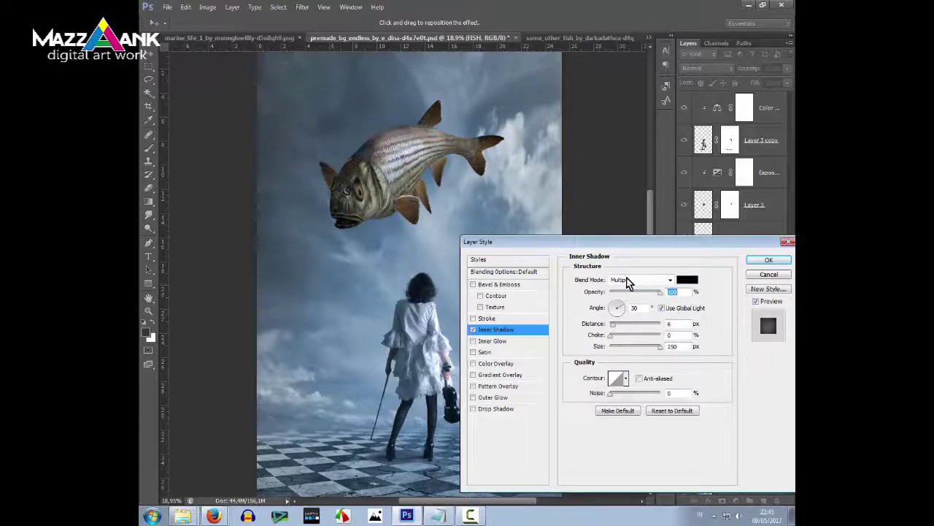
{"action": "scroll", "coordinate": [628, 283], "scroll_direction": "down", "scroll_amount": 11}
{"action": "scroll", "coordinate": [628, 283], "scroll_direction": "down", "scroll_amount": 4}
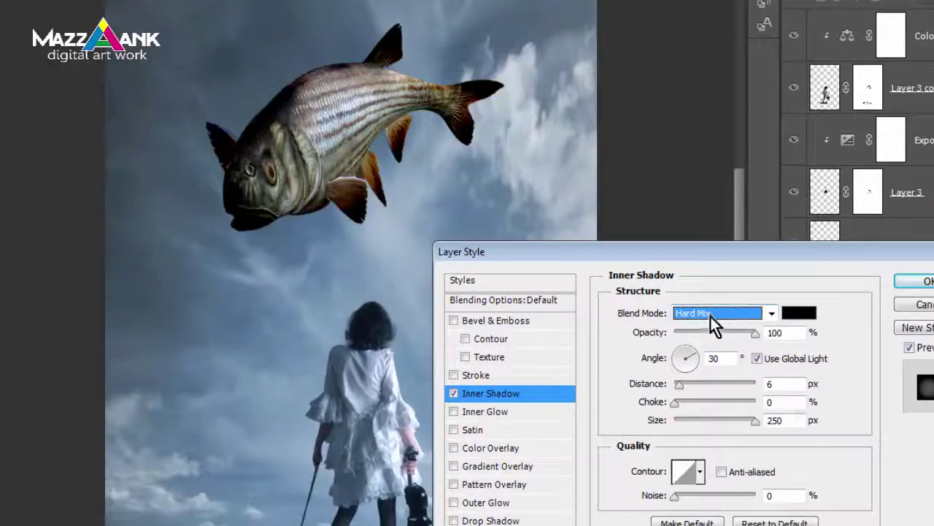
Set the fish's inner shadow to Linear Burn, 61% opacity and 131 px size.
{"action": "left_click_drag", "start_coordinate": [754, 332], "coordinate": [730, 334]}
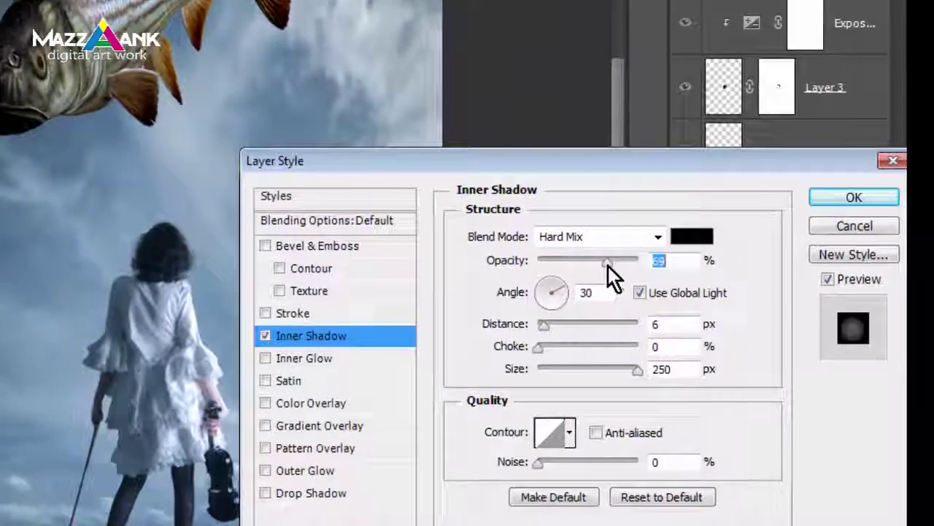
{"action": "left_click_drag", "start_coordinate": [608, 266], "coordinate": [593, 269]}
{"action": "left_click_drag", "start_coordinate": [537, 327], "coordinate": [483, 329]}
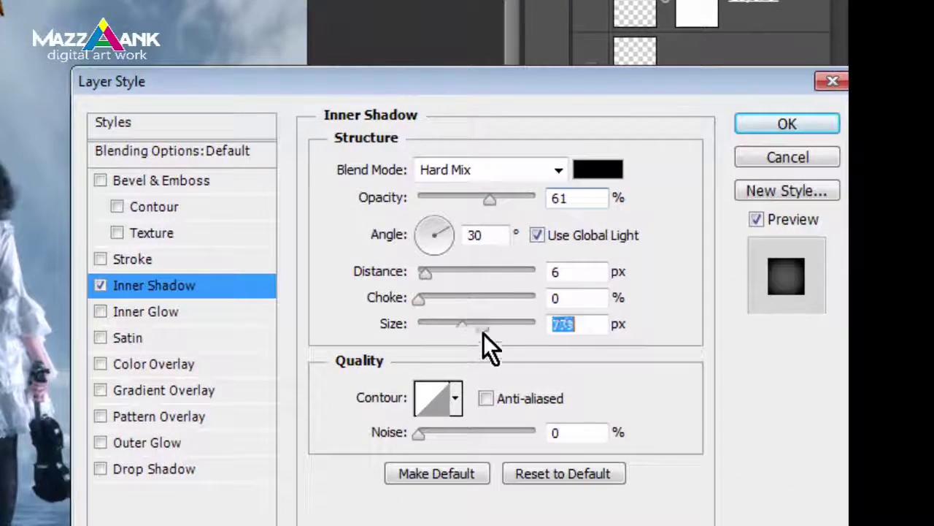
{"action": "left_click", "coordinate": [475, 170]}
{"action": "scroll", "coordinate": [463, 171], "scroll_direction": "down", "scroll_amount": 1}
{"action": "scroll", "coordinate": [463, 172], "scroll_direction": "up", "scroll_amount": 1}
{"action": "scroll", "coordinate": [463, 171], "scroll_direction": "up", "scroll_amount": 4}
{"action": "scroll", "coordinate": [463, 172], "scroll_direction": "down", "scroll_amount": 4}
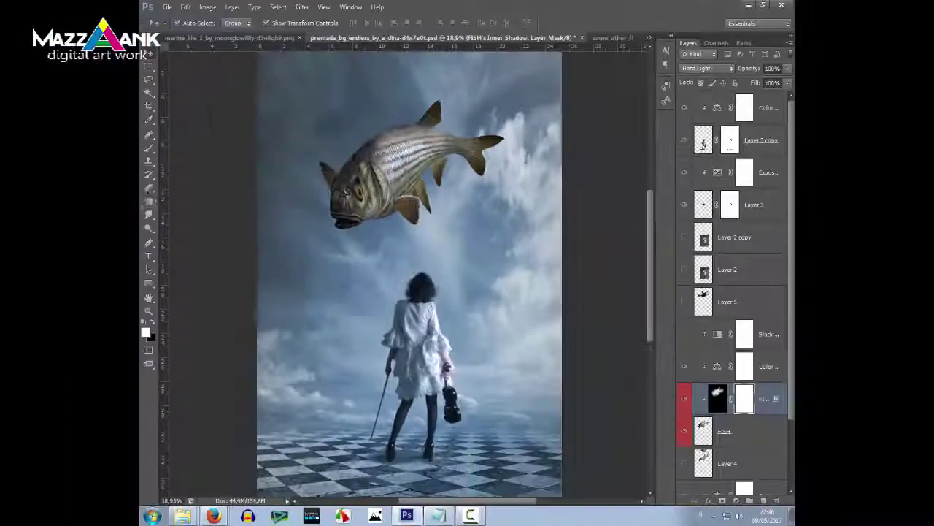
{"action": "scroll", "coordinate": [477, 160], "scroll_direction": "up", "scroll_amount": 2}
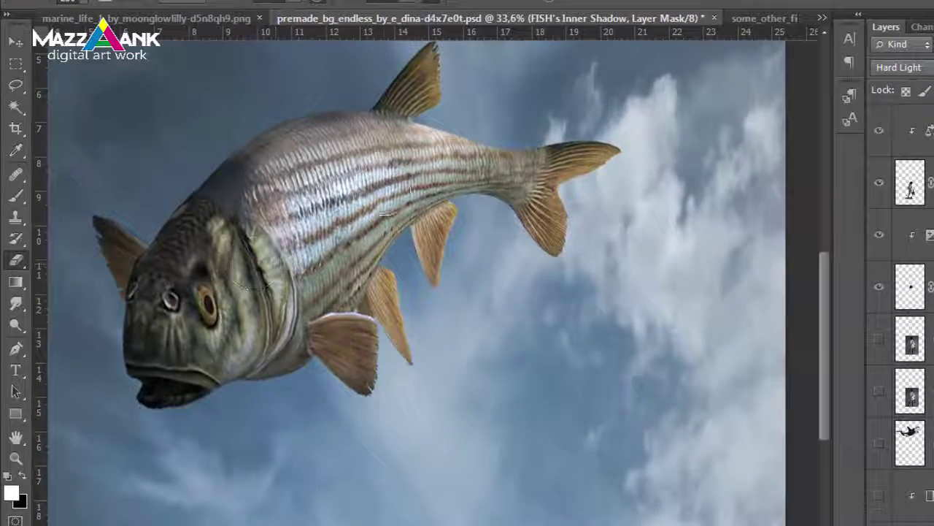
{"action": "scroll", "coordinate": [479, 219], "scroll_direction": "down", "scroll_amount": 2}
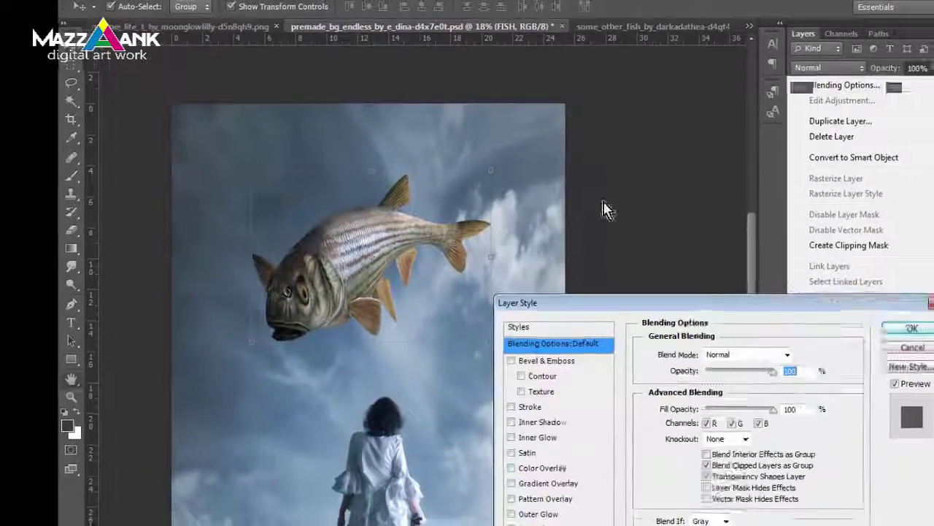
Enable Inner Glow on the fish at 250 px, centre source, Divide blend mode.
{"action": "left_click", "coordinate": [489, 345]}
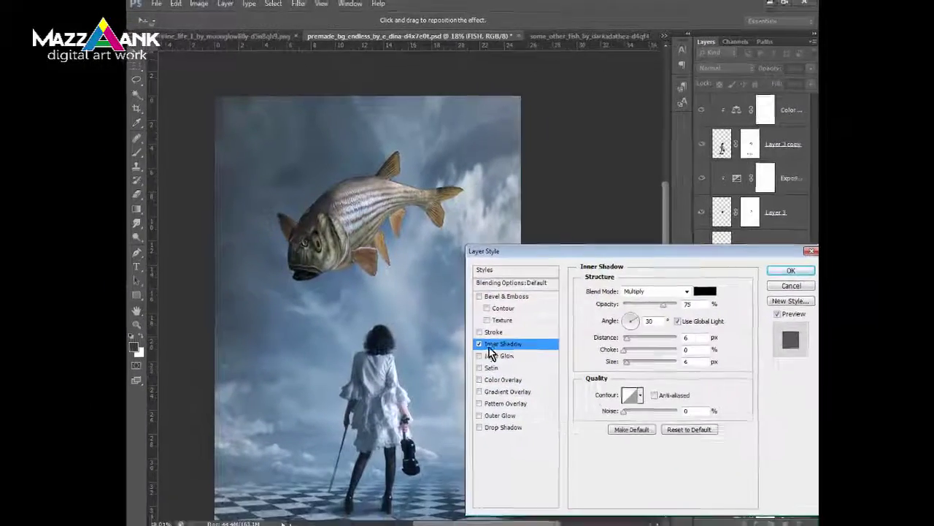
{"action": "left_click", "coordinate": [490, 354]}
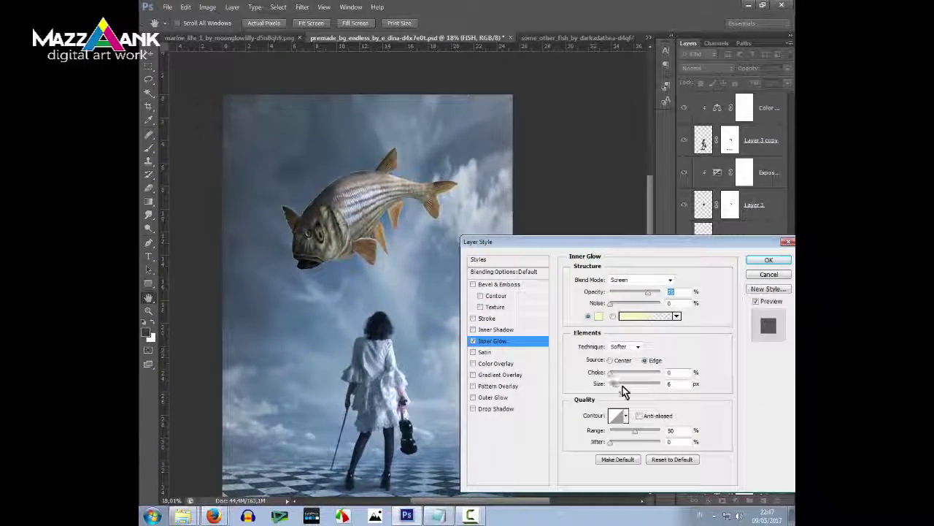
{"action": "left_click_drag", "start_coordinate": [622, 387], "coordinate": [660, 383]}
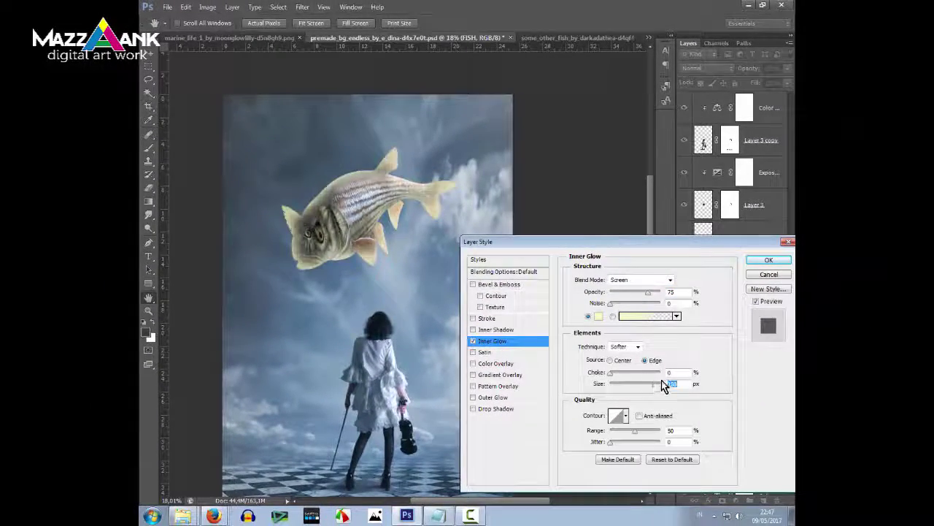
{"action": "left_click", "coordinate": [610, 360]}
{"action": "scroll", "coordinate": [393, 190], "scroll_direction": "up", "scroll_amount": 3}
{"action": "left_click", "coordinate": [641, 280]}
{"action": "left_click", "coordinate": [633, 226]}
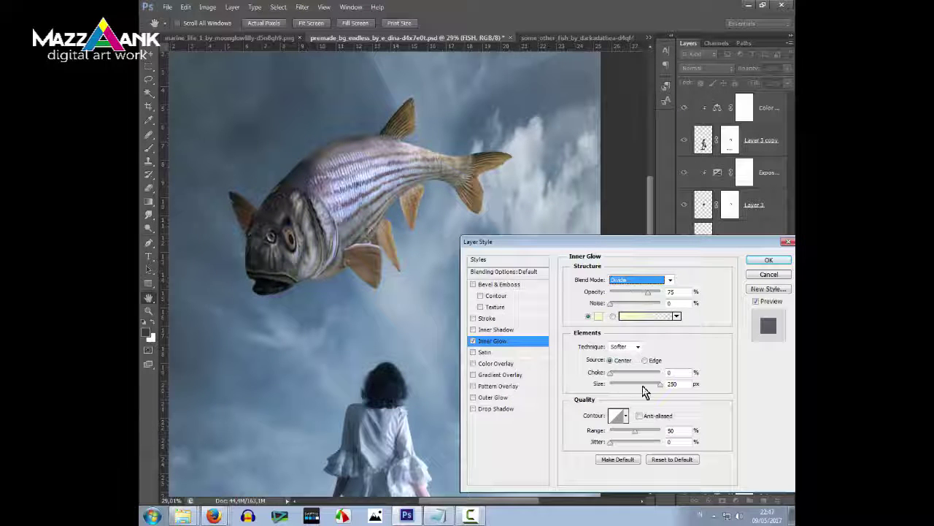
Pick a new glow colour, lower its opacity, set choke 36 and switch blend mode.
{"action": "left_click", "coordinate": [599, 316]}
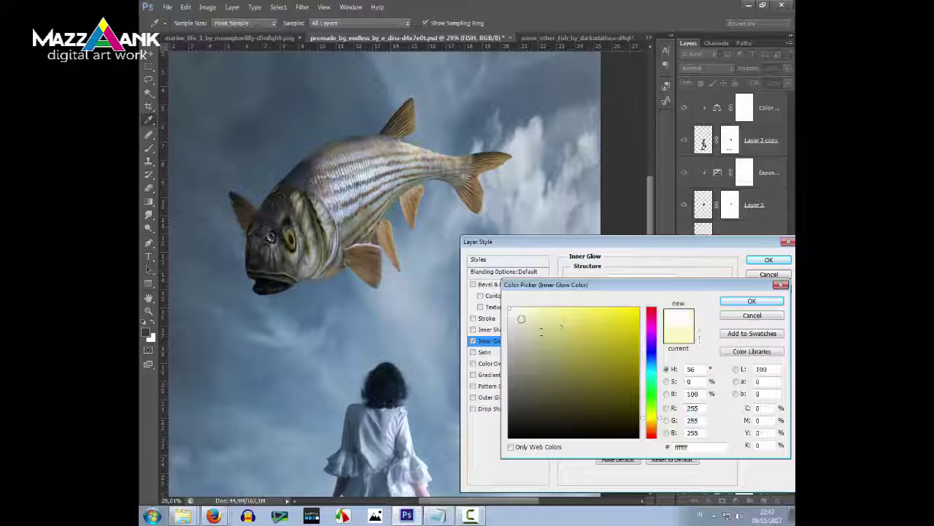
{"action": "left_click", "coordinate": [752, 301]}
{"action": "left_click_drag", "start_coordinate": [664, 292], "coordinate": [631, 306]}
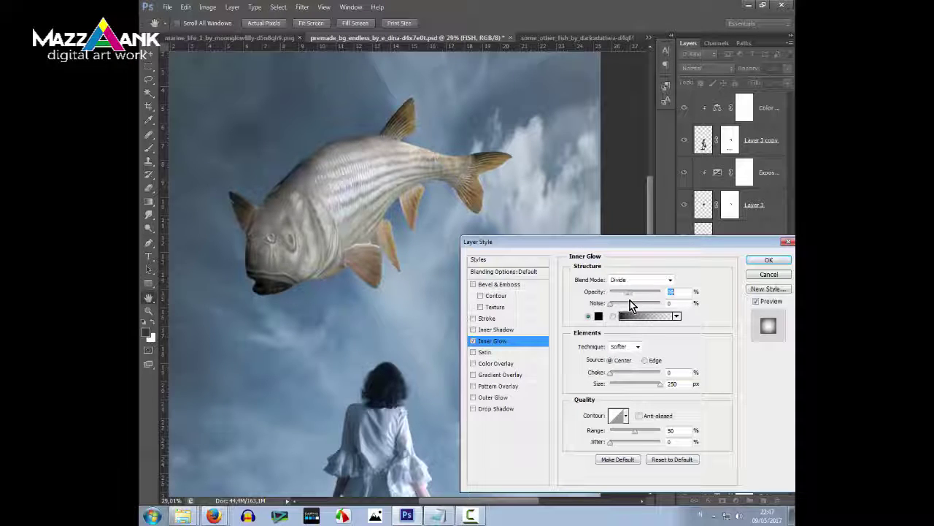
{"action": "left_click_drag", "start_coordinate": [615, 378], "coordinate": [627, 372]}
{"action": "left_click", "coordinate": [628, 280]}
{"action": "left_click", "coordinate": [628, 271]}
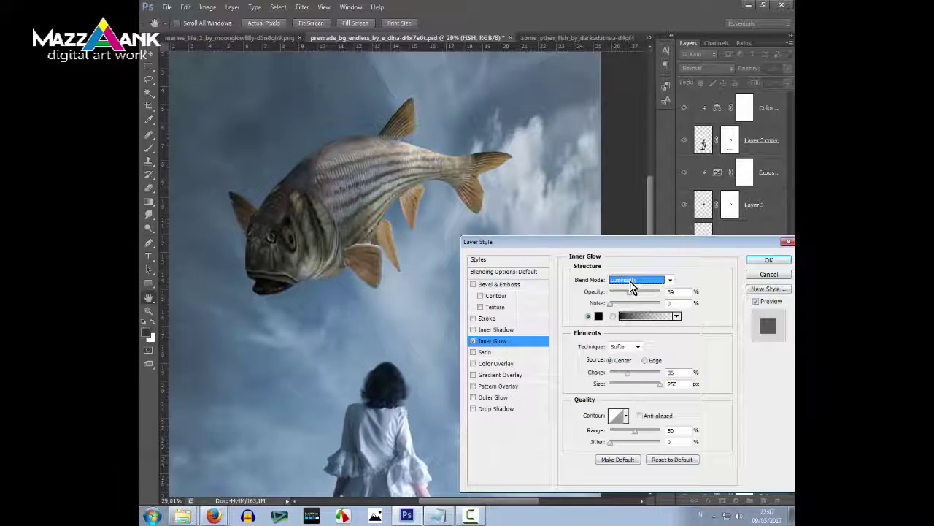
{"action": "scroll", "coordinate": [631, 285], "scroll_direction": "up", "scroll_amount": 3}
{"action": "scroll", "coordinate": [631, 285], "scroll_direction": "up", "scroll_amount": 3}
{"action": "scroll", "coordinate": [630, 285], "scroll_direction": "up", "scroll_amount": 3}
{"action": "scroll", "coordinate": [629, 284], "scroll_direction": "up", "scroll_amount": 3}
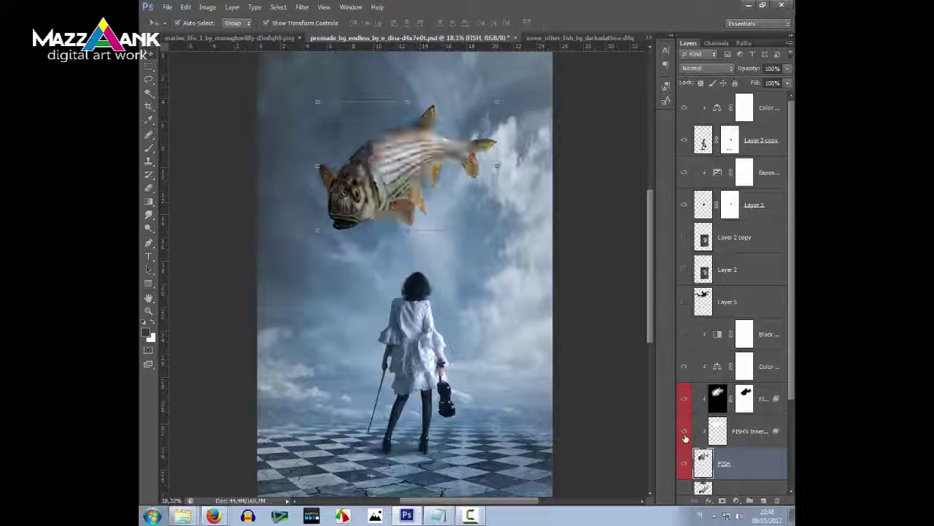
Erase the glow off the fish's back, head and belly at full strength, then lower layer opacity.
{"action": "key", "text": "e"}
{"action": "scroll", "coordinate": [350, 131], "scroll_direction": "up", "scroll_amount": 3}
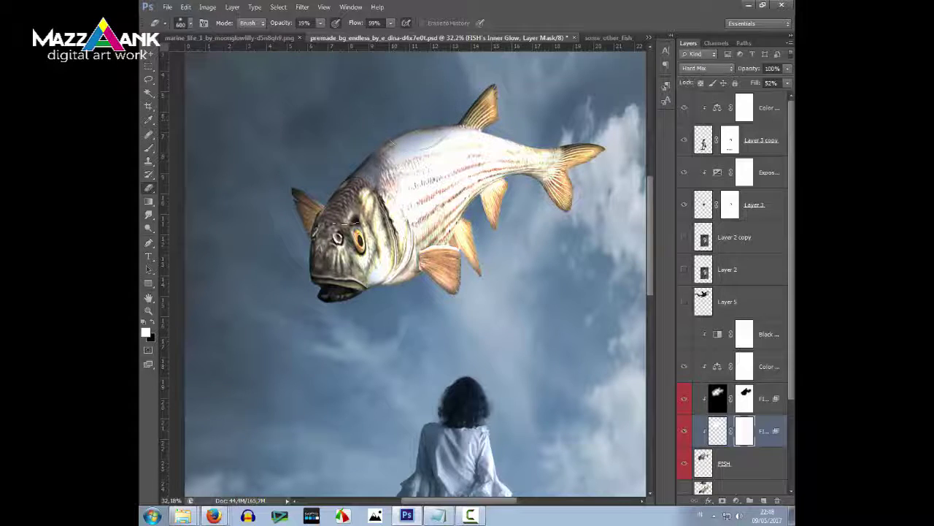
{"action": "key", "text": "0"}
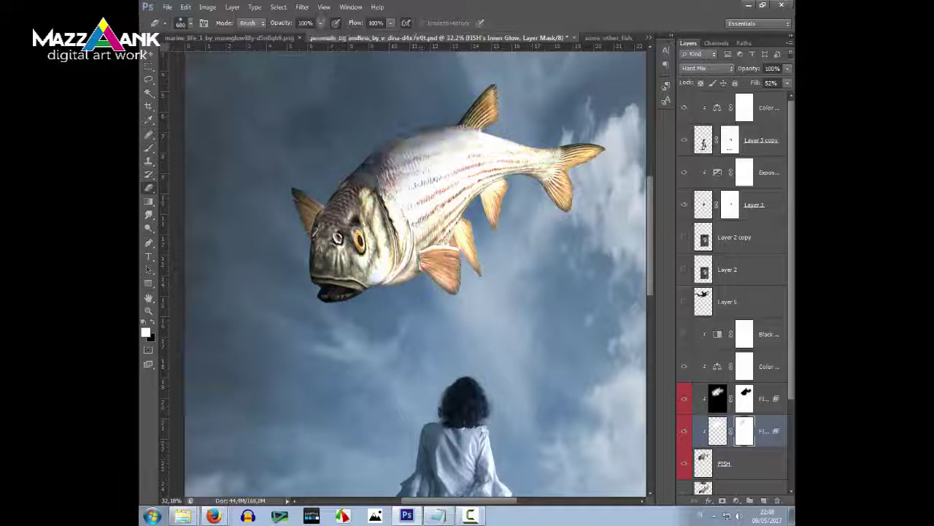
{"action": "left_click_drag", "start_coordinate": [482, 117], "coordinate": [335, 289]}
{"action": "left_click_drag", "start_coordinate": [467, 80], "coordinate": [357, 267]}
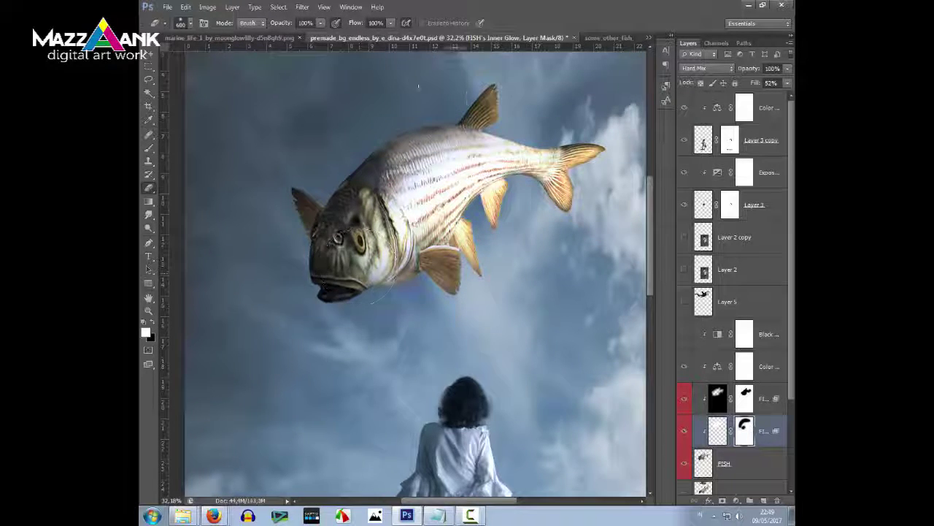
{"action": "left_click_drag", "start_coordinate": [787, 73], "coordinate": [774, 91]}
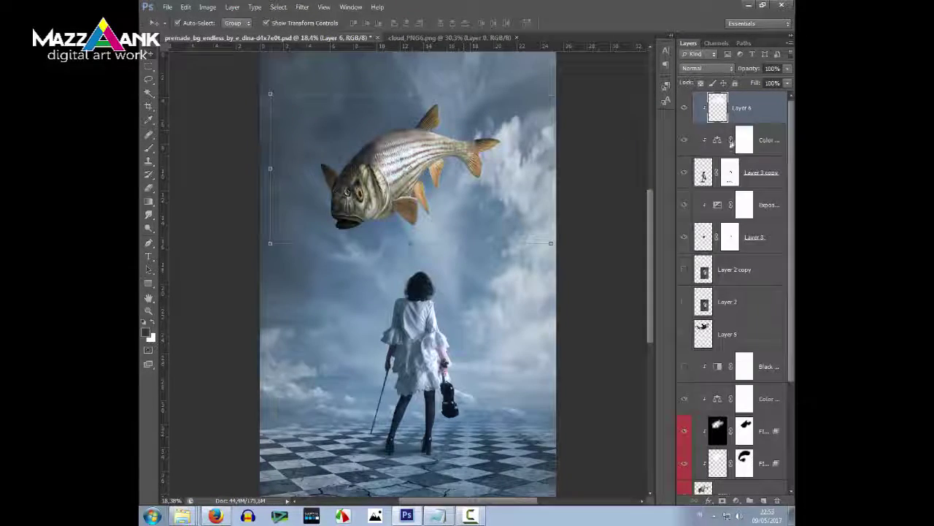
Duplicate the cloud layer into the fish composite and tilt it over the fish.
{"action": "right_click", "coordinate": [694, 110]}
{"action": "left_click", "coordinate": [724, 244]}
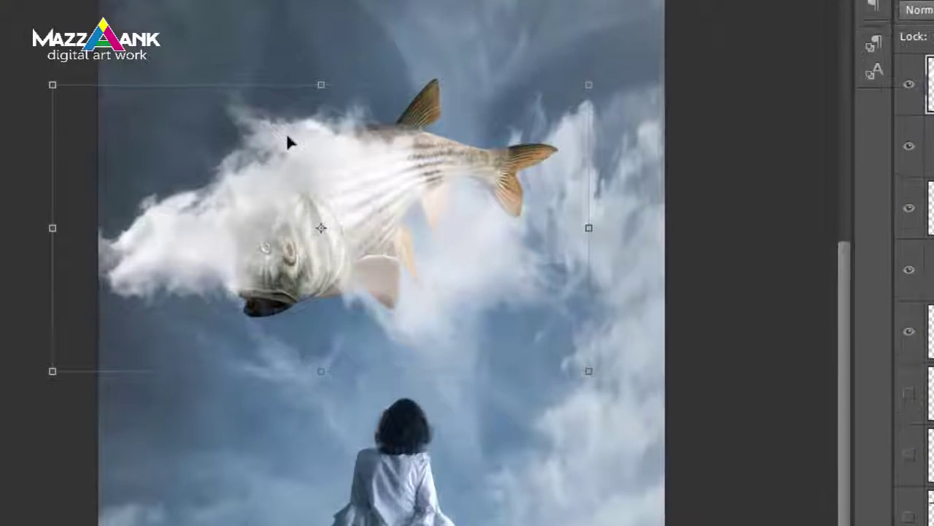
{"action": "left_click_drag", "start_coordinate": [156, 73], "coordinate": [184, 192]}
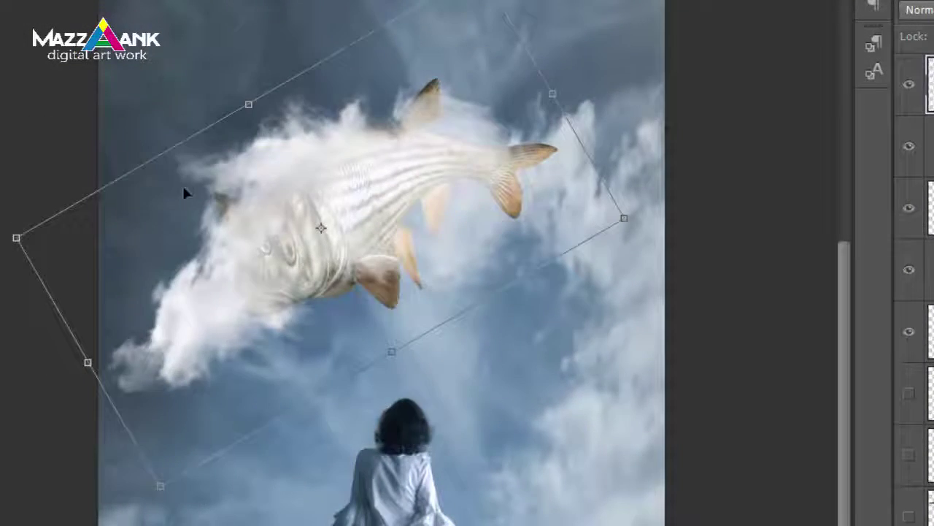
{"action": "key", "text": "Return"}
Move, enlarge and rotate the cloud clockwise so it sits behind the fish's tail.
{"action": "key", "text": "ctrl+t"}
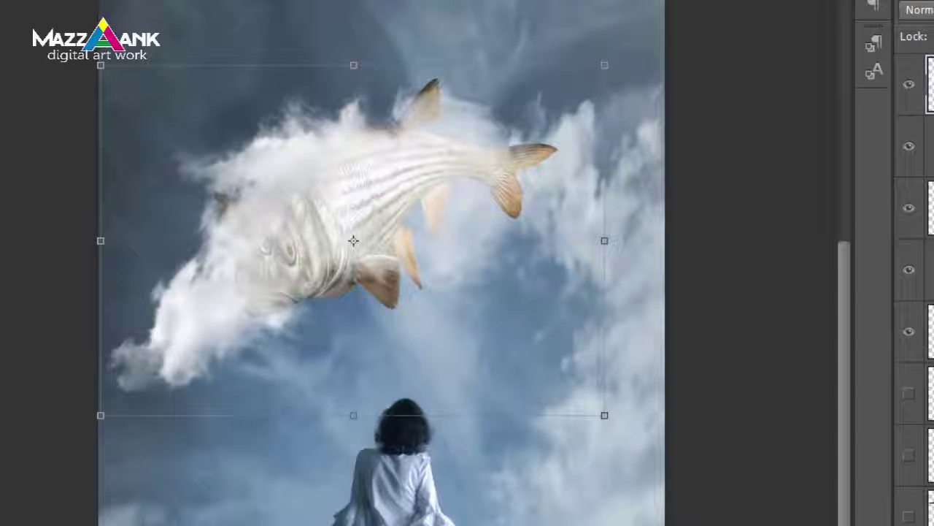
{"action": "left_click_drag", "start_coordinate": [231, 290], "coordinate": [171, 246]}
{"action": "right_click", "coordinate": [543, 198]}
{"action": "key", "text": "Escape"}
{"action": "key", "text": "Return"}
{"action": "scroll", "coordinate": [208, 97], "scroll_direction": "up", "scroll_amount": 2, "text": "alt"}
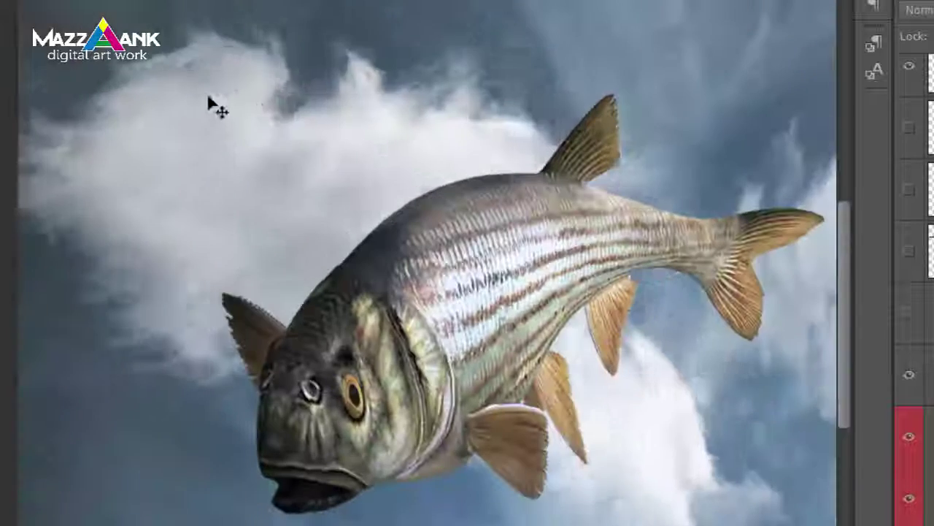
{"action": "left_click_drag", "start_coordinate": [208, 97], "coordinate": [328, 107]}
{"action": "scroll", "coordinate": [328, 113], "scroll_direction": "down", "scroll_amount": 2, "text": "alt"}
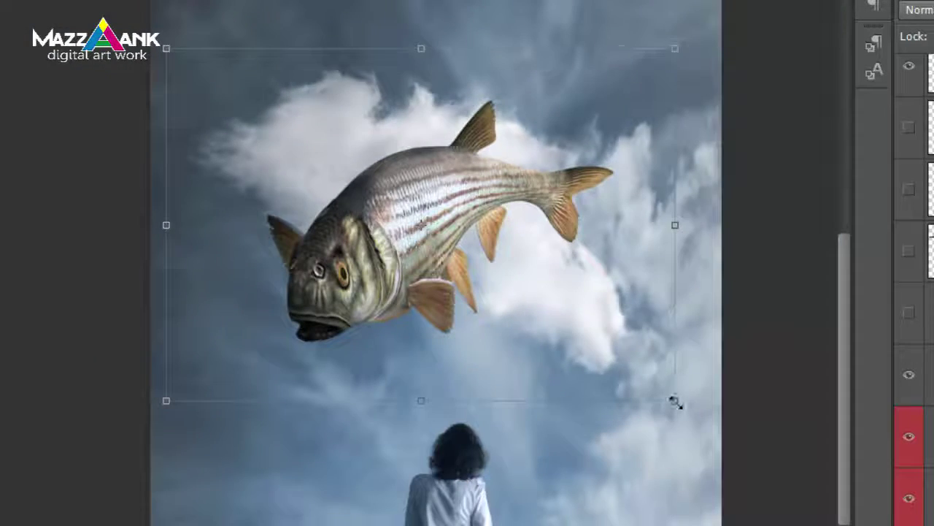
{"action": "left_click_drag", "start_coordinate": [675, 401], "coordinate": [741, 487]}
{"action": "left_click_drag", "start_coordinate": [781, 22], "coordinate": [804, 45]}
{"action": "key", "text": "Return"}
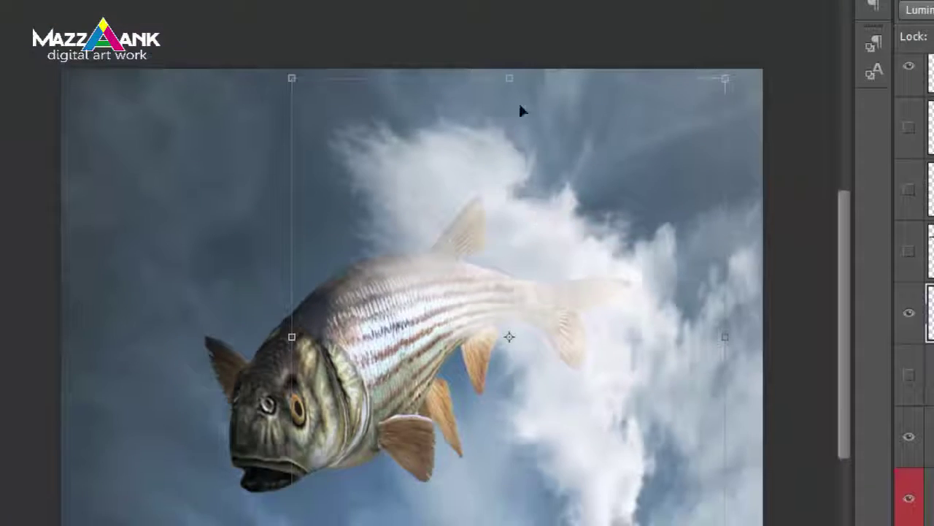
Warp the cloud's grid so it bends around the fish's head and body.
{"action": "right_click", "coordinate": [504, 81]}
{"action": "left_click", "coordinate": [551, 230]}
{"action": "left_click_drag", "start_coordinate": [657, 438], "coordinate": [438, 504]}
{"action": "left_click_drag", "start_coordinate": [616, 328], "coordinate": [682, 265]}
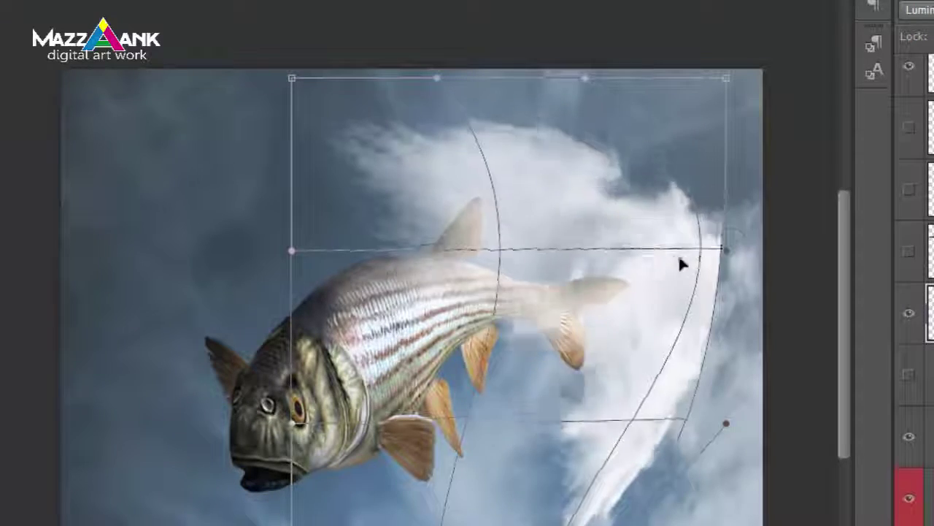
{"action": "left_click_drag", "start_coordinate": [292, 83], "coordinate": [187, 46]}
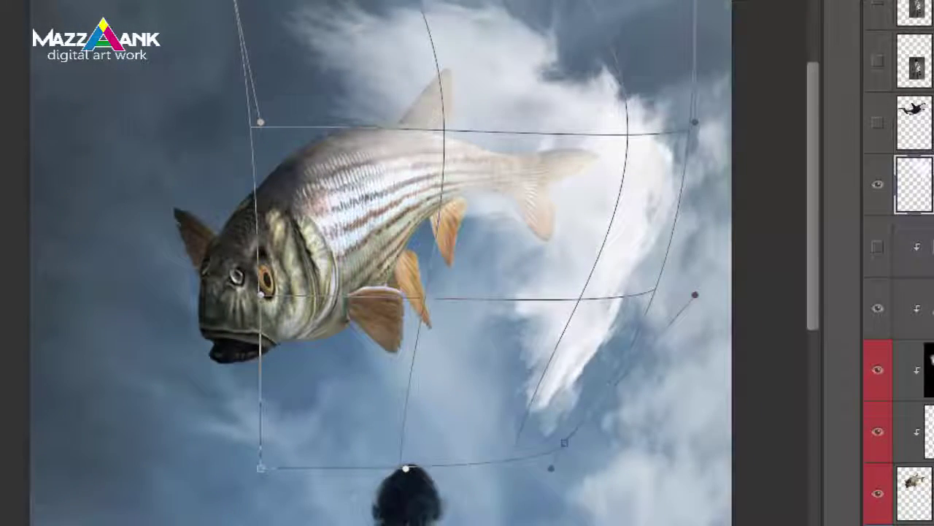
{"action": "scroll", "coordinate": [379, 263], "scroll_direction": "up", "scroll_amount": 3}
{"action": "left_click_drag", "start_coordinate": [218, 507], "coordinate": [132, 520]}
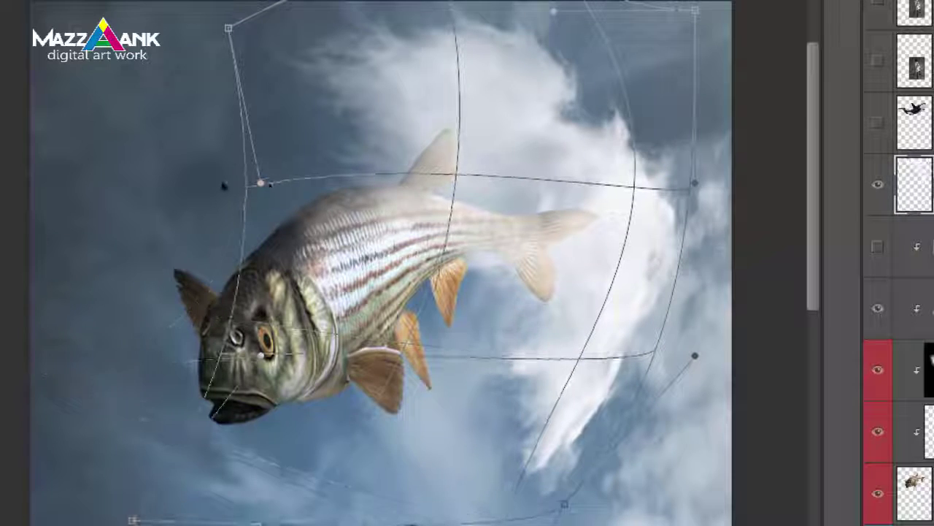
{"action": "left_click_drag", "start_coordinate": [442, 203], "coordinate": [270, 270]}
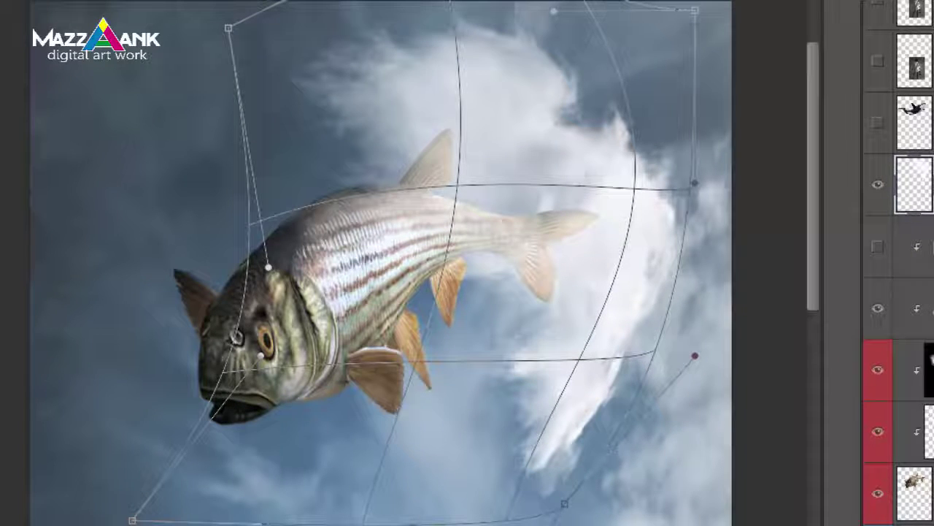
{"action": "key", "text": "Return"}
Erase the bright right-hand cloud burst and soften the cloud over the upper fish.
{"action": "scroll", "coordinate": [529, 118], "scroll_direction": "up", "scroll_amount": 1}
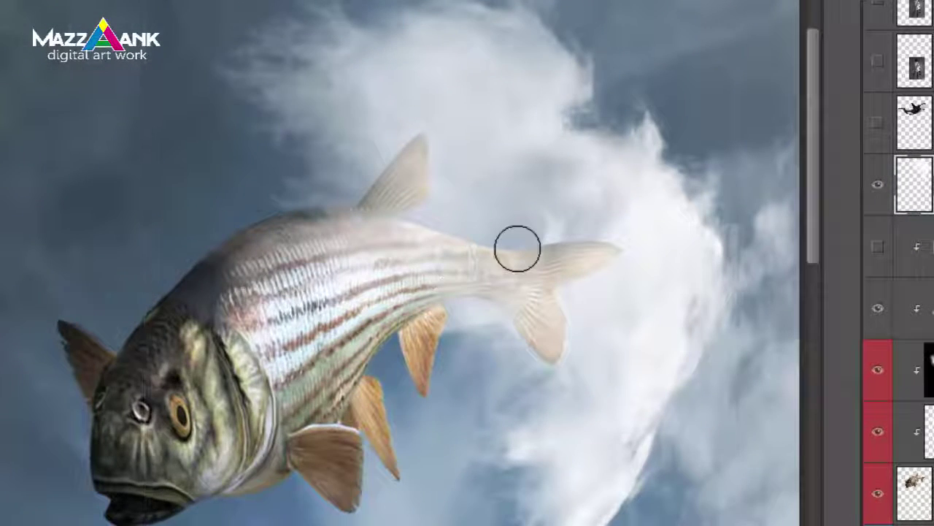
{"action": "mouse_move", "coordinate": [700, 183]}
{"action": "left_mouse_down"}
{"action": "mouse_move", "coordinate": [663, 246]}
{"action": "mouse_move", "coordinate": [616, 157]}
{"action": "mouse_move", "coordinate": [570, 522]}
{"action": "mouse_move", "coordinate": [506, 4]}
{"action": "mouse_move", "coordinate": [440, 0]}
{"action": "left_mouse_up"}
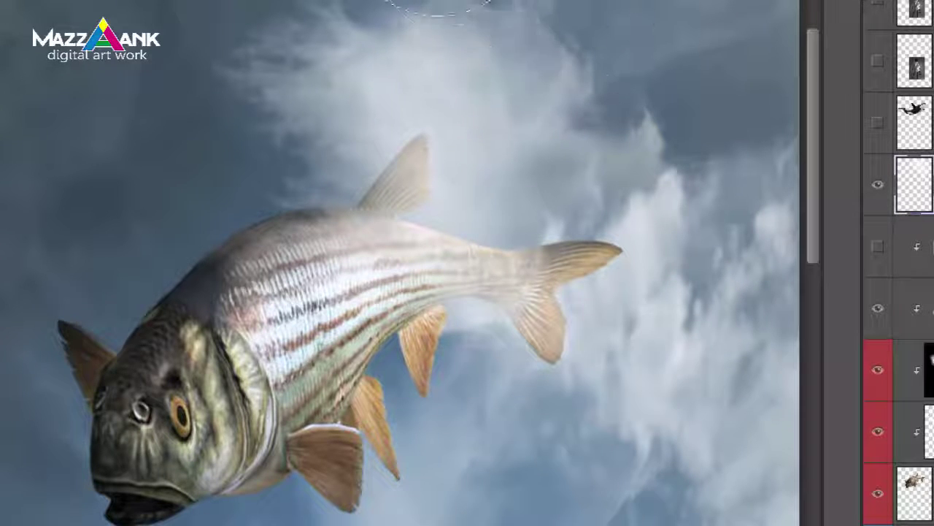
{"action": "mouse_move", "coordinate": [303, 218]}
{"action": "left_mouse_down"}
{"action": "mouse_move", "coordinate": [338, 163]}
{"action": "mouse_move", "coordinate": [214, 265]}
{"action": "left_mouse_up"}
{"action": "scroll", "coordinate": [442, 442], "scroll_direction": "down", "scroll_amount": 1}
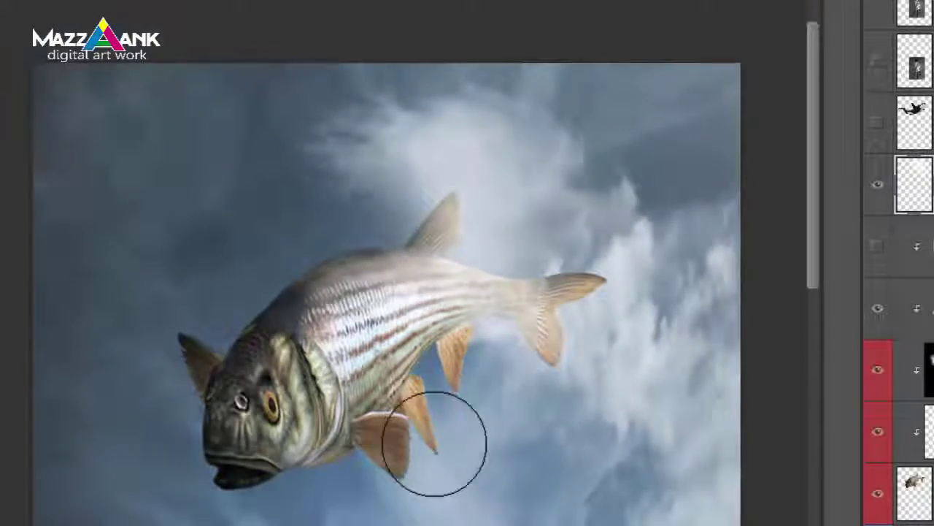
{"action": "scroll", "coordinate": [473, 340], "scroll_direction": "up", "scroll_amount": 2}
{"action": "scroll", "coordinate": [473, 339], "scroll_direction": "down", "scroll_amount": 2}
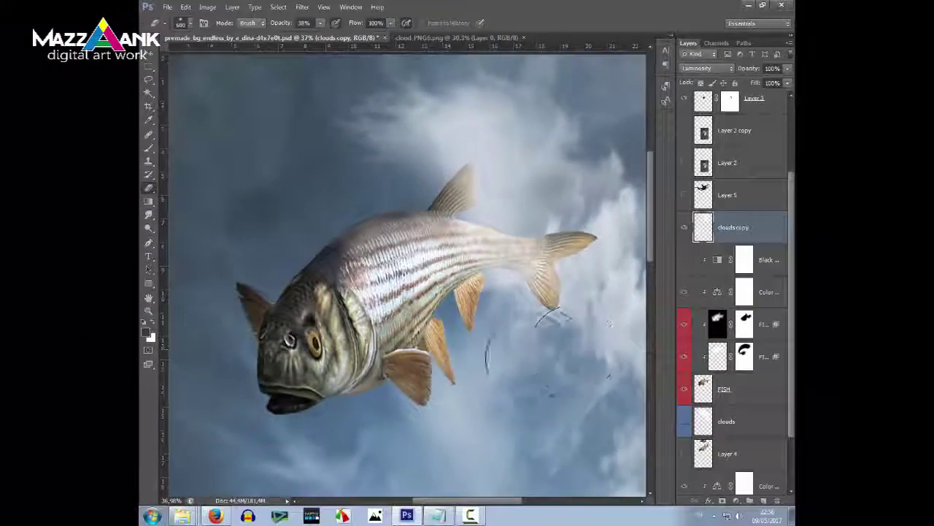
{"action": "scroll", "coordinate": [499, 332], "scroll_direction": "down", "scroll_amount": 1}
Shift the cloud layer upward and rotate it slightly.
{"action": "scroll", "coordinate": [460, 339], "scroll_direction": "down", "scroll_amount": 2}
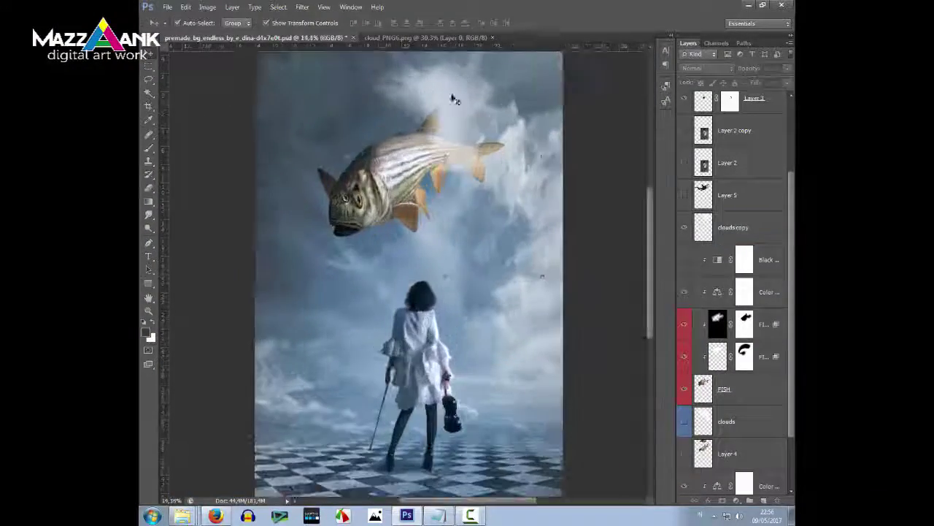
{"action": "key", "text": "ctrl+t"}
{"action": "left_click_drag", "start_coordinate": [428, 180], "coordinate": [430, 150]}
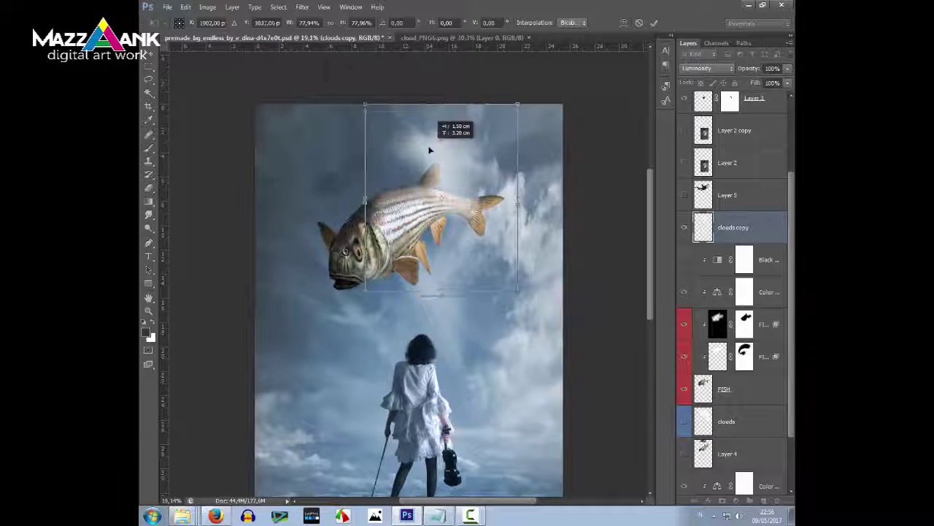
{"action": "scroll", "coordinate": [467, 110], "scroll_direction": "up", "scroll_amount": 2}
{"action": "left_click_drag", "start_coordinate": [547, 125], "coordinate": [582, 126]}
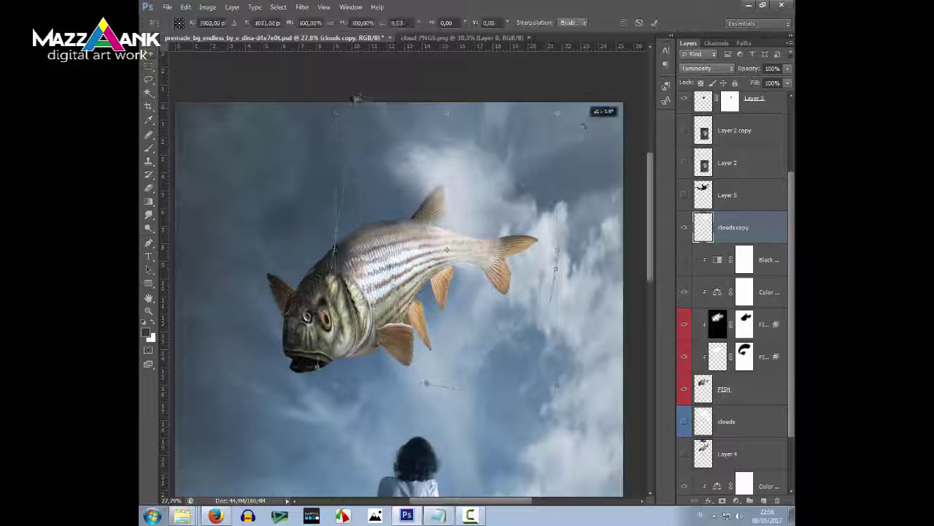
{"action": "key", "text": "Return"}
Erase the cloud's edges and drag out a duplicate cloud layer.
{"action": "key", "text": "e"}
{"action": "scroll", "coordinate": [473, 400], "scroll_direction": "up", "scroll_amount": 1}
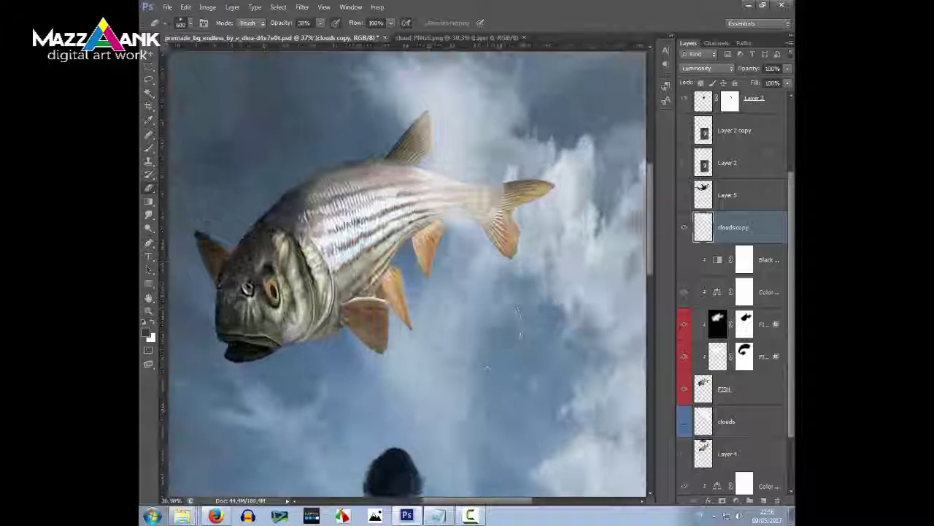
{"action": "scroll", "coordinate": [477, 287], "scroll_direction": "down", "scroll_amount": 1}
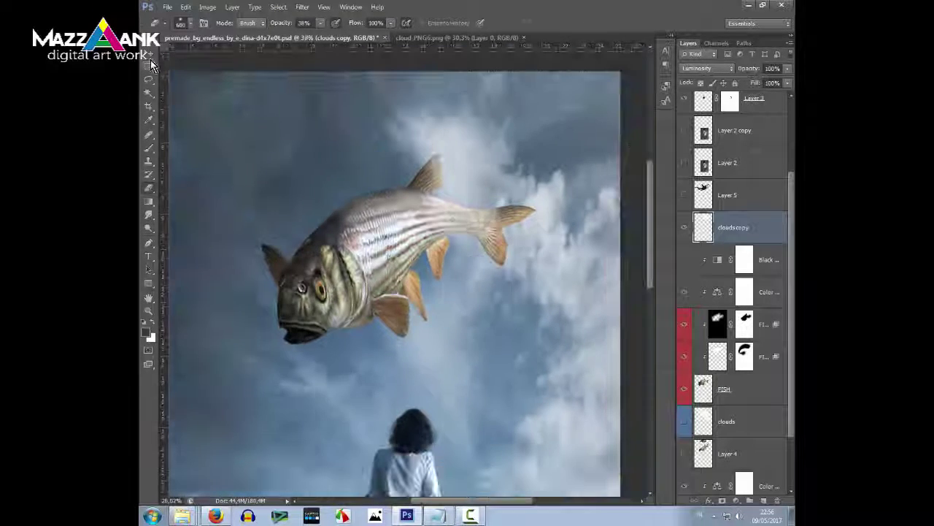
{"action": "key", "text": "v"}
{"action": "key", "text": "ctrl+j"}
{"action": "left_click_drag", "start_coordinate": [454, 222], "coordinate": [460, 413]}
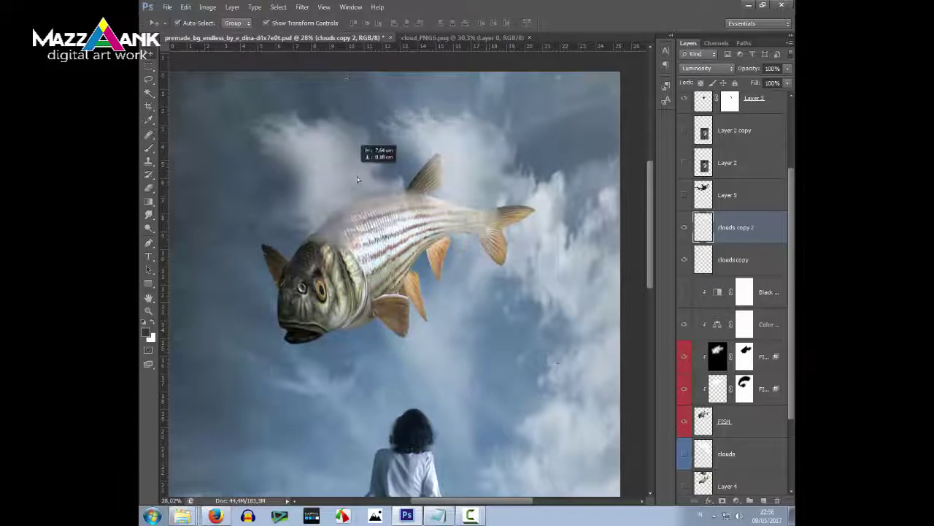
{"action": "scroll", "coordinate": [460, 413], "scroll_direction": "down", "scroll_amount": 1}
Move clouds copy 2 below the fish, rotate it, and tuck it under the mouth.
{"action": "key", "text": "ctrl+t"}
{"action": "left_click_drag", "start_coordinate": [358, 248], "coordinate": [359, 350]}
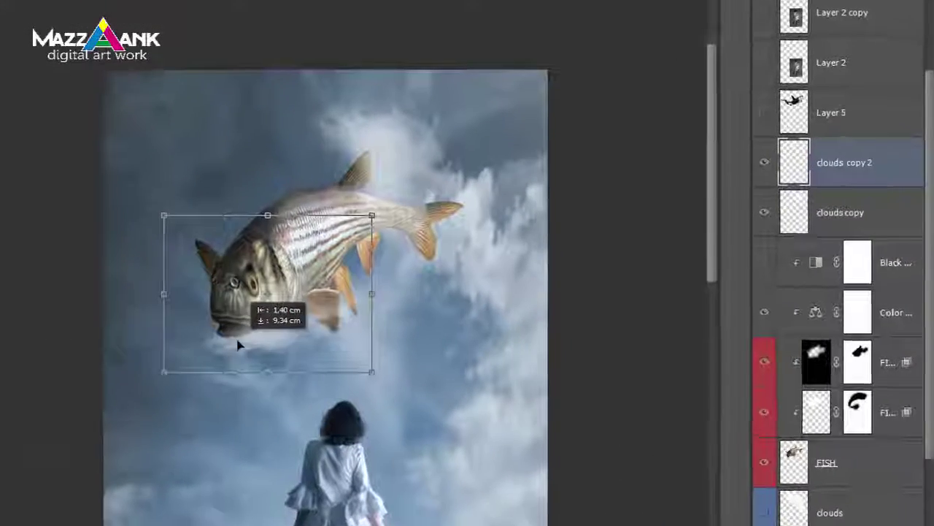
{"action": "mouse_move", "coordinate": [307, 263]}
{"action": "left_mouse_down"}
{"action": "mouse_move", "coordinate": [245, 260]}
{"action": "mouse_move", "coordinate": [219, 194]}
{"action": "left_mouse_up"}
{"action": "left_click_drag", "start_coordinate": [198, 266], "coordinate": [95, 408]}
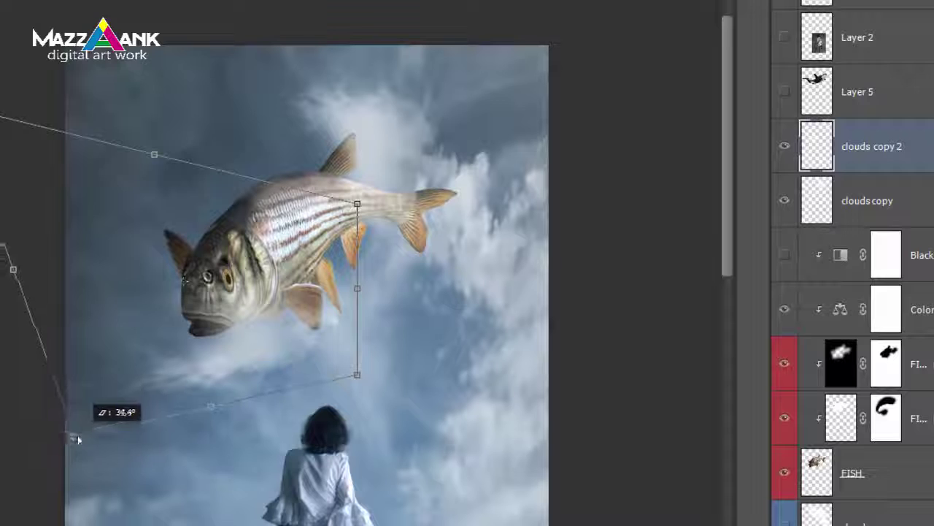
{"action": "key", "text": "Return"}
{"action": "scroll", "coordinate": [319, 139], "scroll_direction": "up", "scroll_amount": 3}
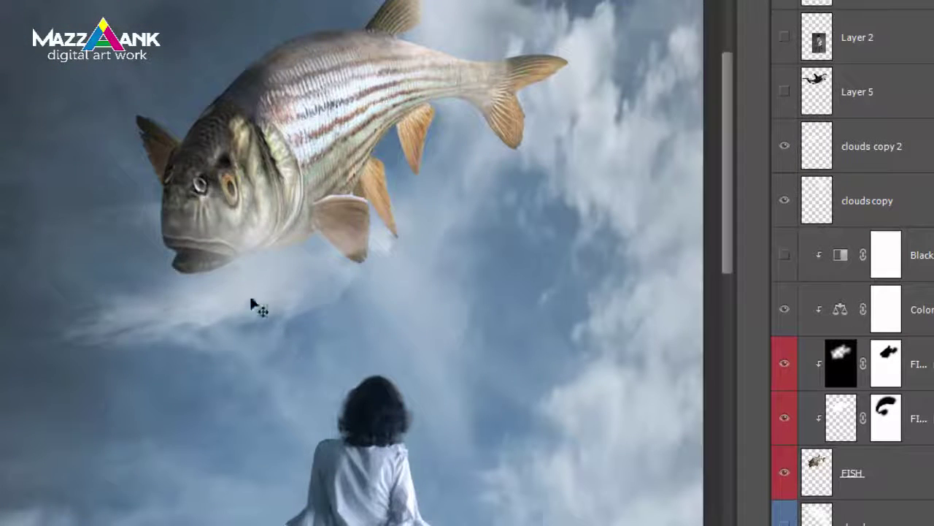
{"action": "left_click_drag", "start_coordinate": [251, 307], "coordinate": [285, 294]}
{"action": "key", "text": "ctrl+t"}
Puppet-warp the cloud copy, pulling it up against the fin and toward the gills.
{"action": "right_click", "coordinate": [241, 321]}
{"action": "left_click", "coordinate": [252, 202]}
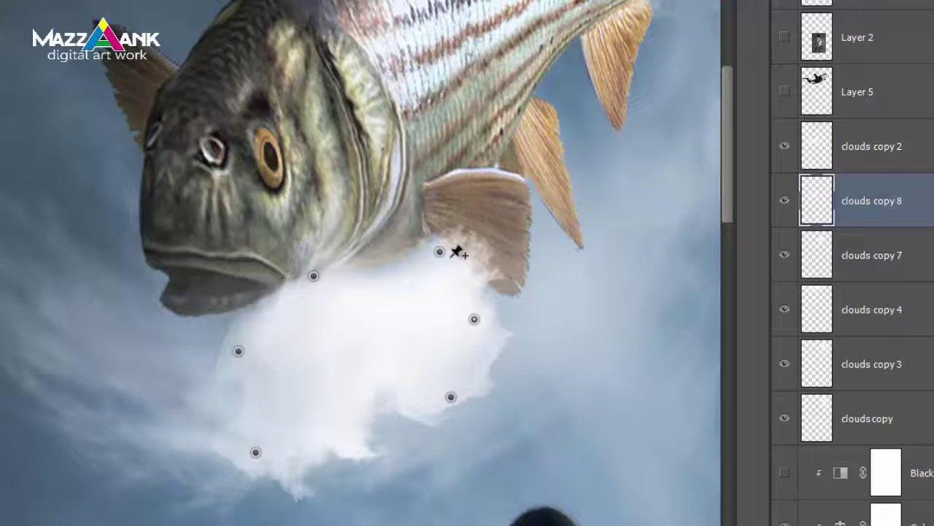
{"action": "left_click_drag", "start_coordinate": [439, 251], "coordinate": [534, 138]}
{"action": "mouse_move", "coordinate": [473, 319]}
{"action": "left_mouse_down"}
{"action": "mouse_move", "coordinate": [401, 296]}
{"action": "mouse_move", "coordinate": [431, 287]}
{"action": "left_mouse_up"}
{"action": "left_click_drag", "start_coordinate": [534, 137], "coordinate": [536, 179]}
{"action": "left_click_drag", "start_coordinate": [314, 275], "coordinate": [352, 190]}
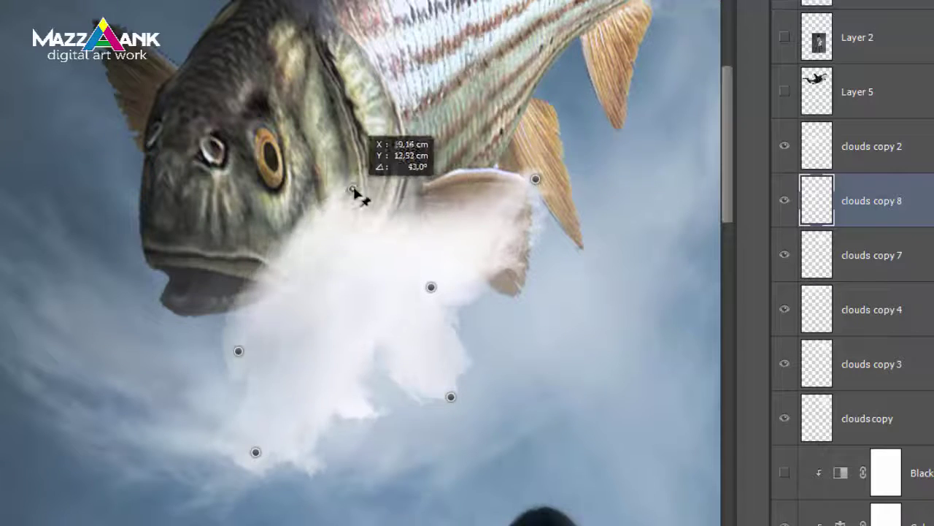
Pin and spread the cloud's bottom out to the left under the fish's mouth.
{"action": "left_click_drag", "start_coordinate": [238, 351], "coordinate": [167, 345]}
{"action": "left_click", "coordinate": [237, 280]}
{"action": "mouse_move", "coordinate": [237, 280]}
{"action": "left_mouse_down"}
{"action": "mouse_move", "coordinate": [287, 334]}
{"action": "mouse_move", "coordinate": [282, 318]}
{"action": "left_mouse_up"}
{"action": "mouse_move", "coordinate": [255, 452]}
{"action": "left_mouse_down"}
{"action": "mouse_move", "coordinate": [121, 475]}
{"action": "mouse_move", "coordinate": [91, 376]}
{"action": "left_mouse_up"}
{"action": "mouse_move", "coordinate": [450, 396]}
{"action": "left_mouse_down"}
{"action": "mouse_move", "coordinate": [515, 384]}
{"action": "mouse_move", "coordinate": [467, 443]}
{"action": "mouse_move", "coordinate": [427, 428]}
{"action": "mouse_move", "coordinate": [421, 414]}
{"action": "left_mouse_up"}
{"action": "left_click_drag", "start_coordinate": [282, 317], "coordinate": [260, 318]}
Apply the puppet warp and cycle the cloud to a brighter blend mode.
{"action": "key", "text": "Return"}
{"action": "key", "text": "ctrl+t"}
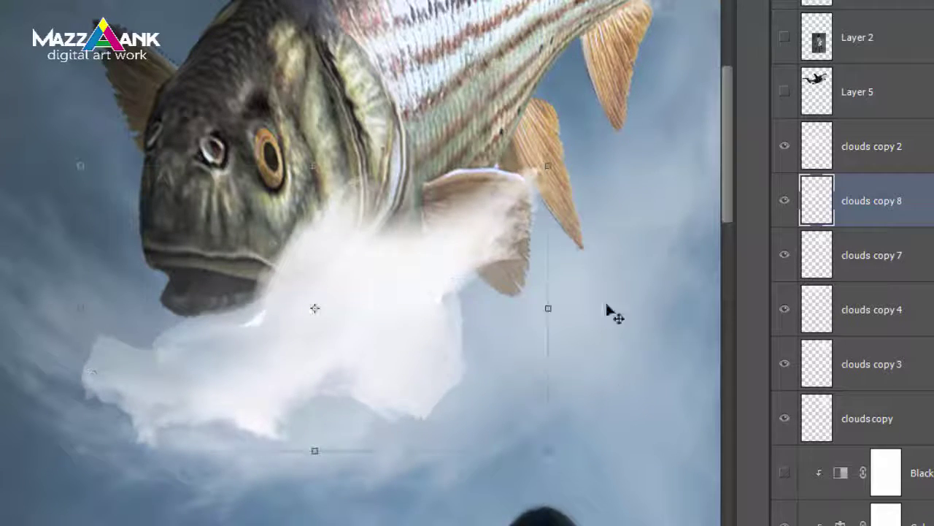
{"action": "key", "text": "shift+plus"}
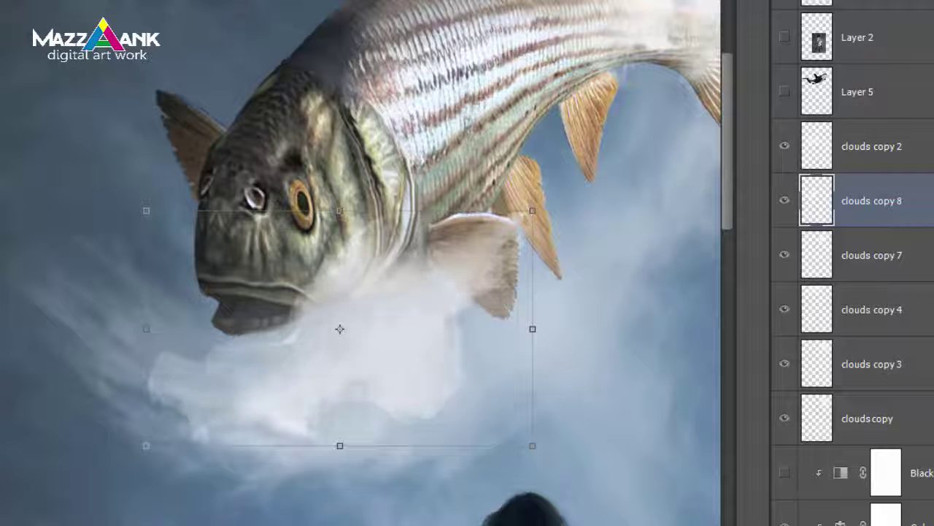
{"action": "key", "text": "shift+plus"}
{"action": "key", "text": "shift+plus"}
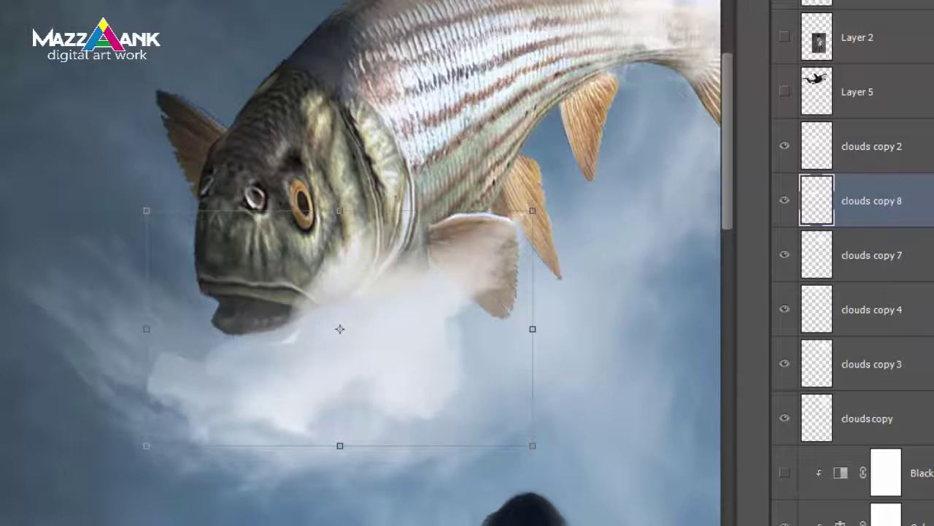
{"action": "key", "text": "shift+plus"}
{"action": "key", "text": "shift+plus"}
{"action": "key", "text": "shift+plus"}
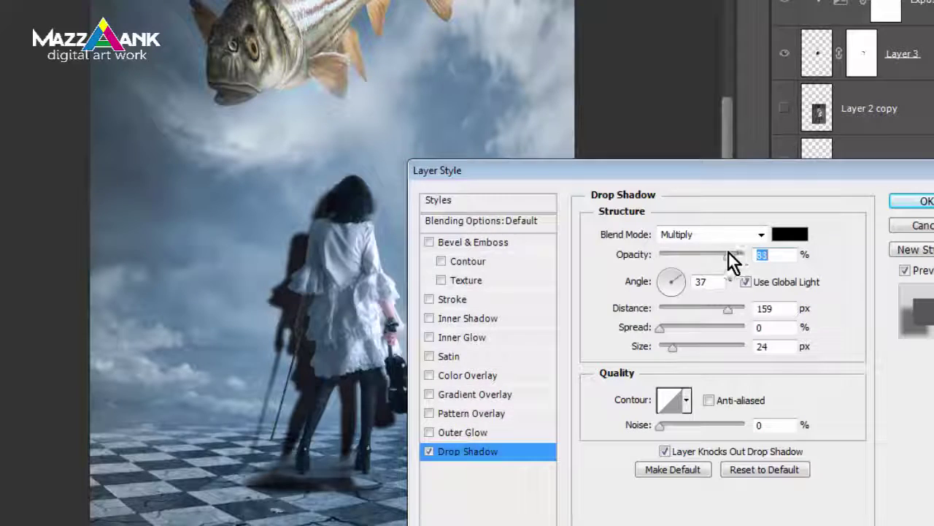
Confirm the girl's drop shadow and split it onto its own layer.
{"action": "left_click", "coordinate": [920, 202]}
{"action": "right_click", "coordinate": [912, 213]}
{"action": "left_click", "coordinate": [803, 388]}
{"action": "left_click", "coordinate": [892, 15]}
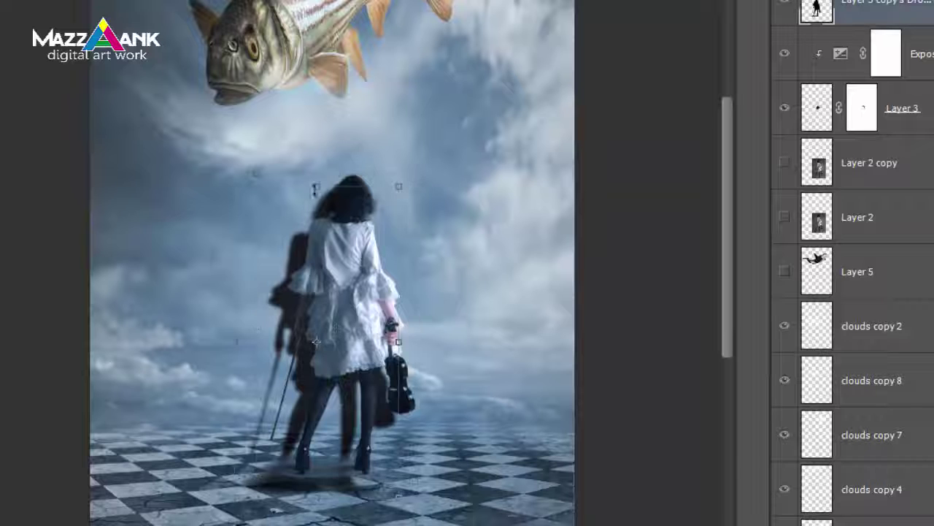
Try squashing and skewing the shadow layer, dismissing the unsupported-transform error.
{"action": "mouse_move", "coordinate": [318, 183]}
{"action": "left_mouse_down"}
{"action": "mouse_move", "coordinate": [284, 370]}
{"action": "mouse_move", "coordinate": [343, 395]}
{"action": "mouse_move", "coordinate": [292, 485]}
{"action": "left_mouse_up"}
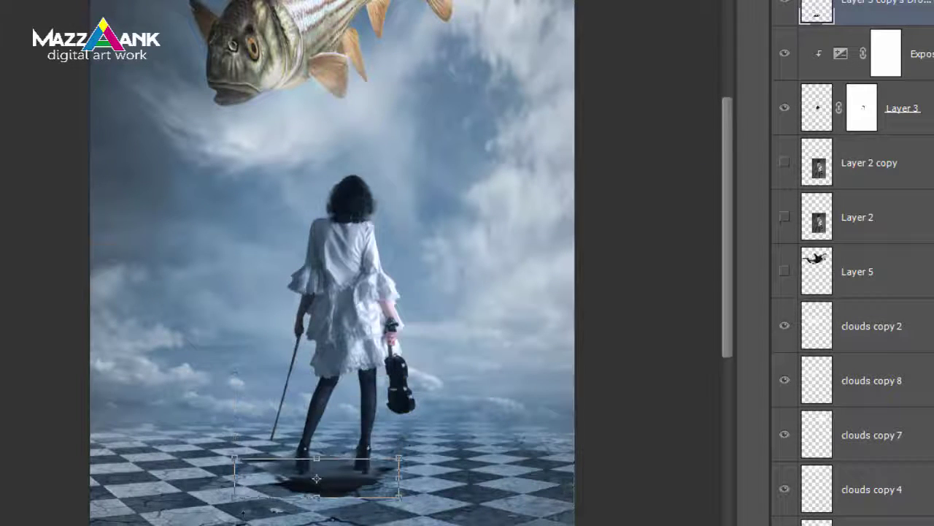
{"action": "key", "text": "ctrl+minus"}
{"action": "left_click_drag", "start_coordinate": [241, 503], "coordinate": [222, 498]}
{"action": "mouse_move", "coordinate": [224, 446]}
{"action": "left_mouse_down"}
{"action": "mouse_move", "coordinate": [91, 467]}
{"action": "mouse_move", "coordinate": [53, 447]}
{"action": "left_mouse_up"}
{"action": "key", "text": "ctrl+plus"}
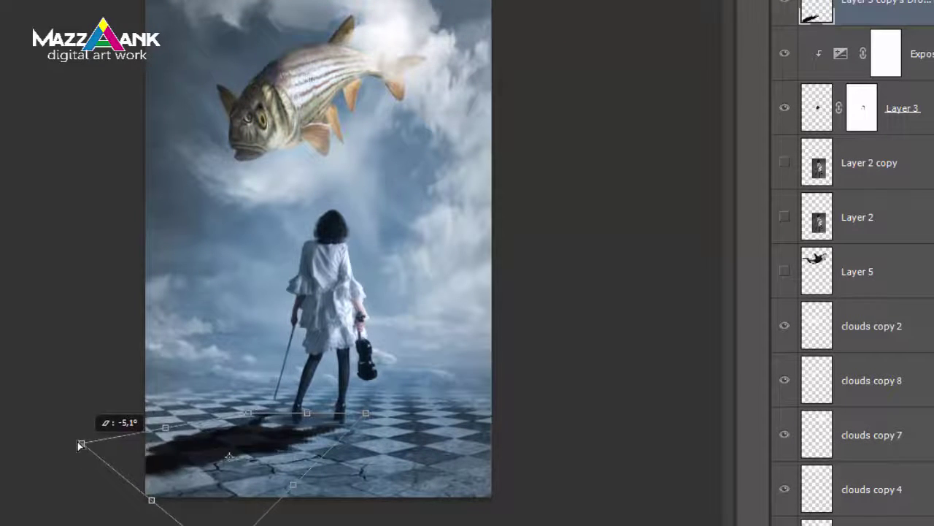
{"action": "key", "text": "Return"}
{"action": "key", "text": "Return"}
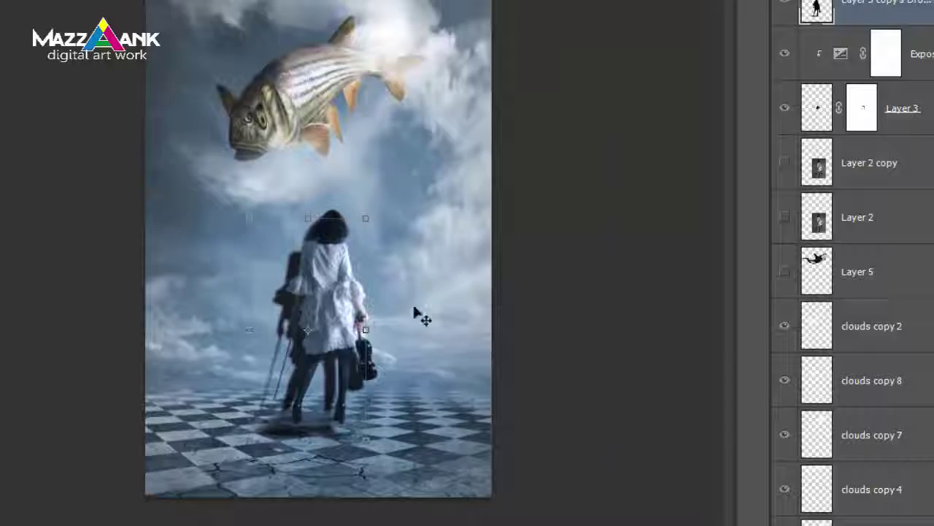
{"action": "key", "text": "ctrl+plus"}
Place the flipped shadow under the girl's feet and skew it far left across the floor.
{"action": "left_click_drag", "start_coordinate": [431, 110], "coordinate": [431, 445]}
{"action": "left_click_drag", "start_coordinate": [438, 365], "coordinate": [526, 251]}
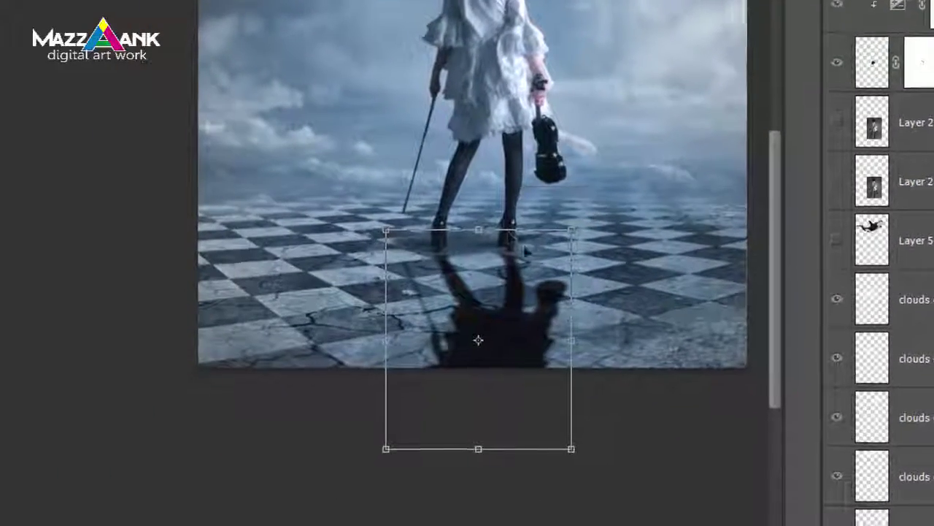
{"action": "right_click", "coordinate": [496, 241]}
{"action": "left_click", "coordinate": [525, 292]}
{"action": "left_click_drag", "start_coordinate": [386, 448], "coordinate": [64, 304]}
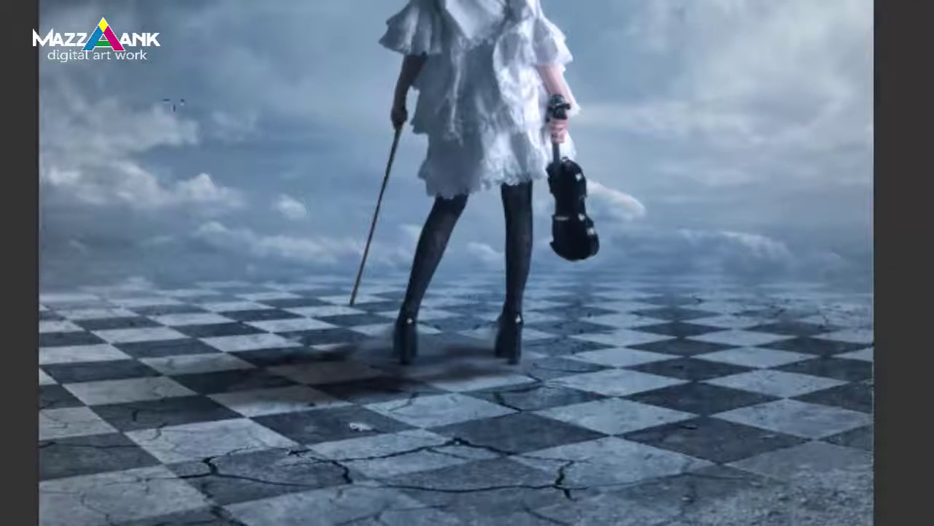
Undo the stray dark floor stroke and move the small fish beside the big fish's tail.
{"action": "left_click_drag", "start_coordinate": [95, 387], "coordinate": [239, 349]}
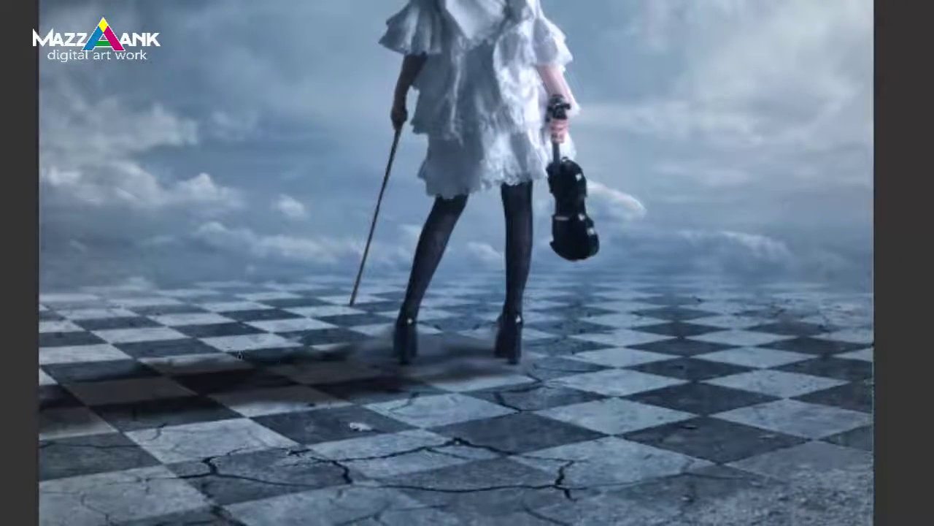
{"action": "key", "text": "ctrl+z"}
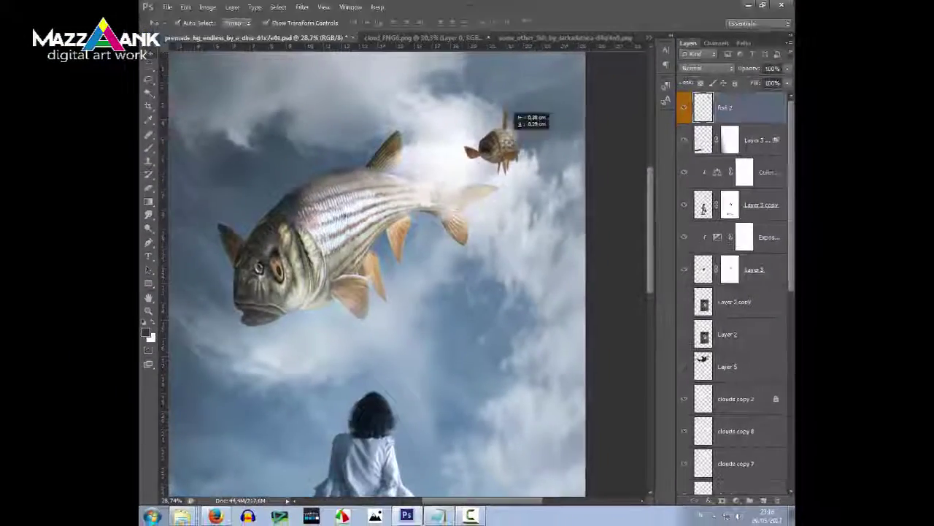
{"action": "left_click_drag", "start_coordinate": [511, 122], "coordinate": [514, 124]}
Add a Color Balance adjustment to the small fish, tuning midtones and highlights.
{"action": "left_click", "coordinate": [736, 500]}
{"action": "left_click", "coordinate": [745, 387]}
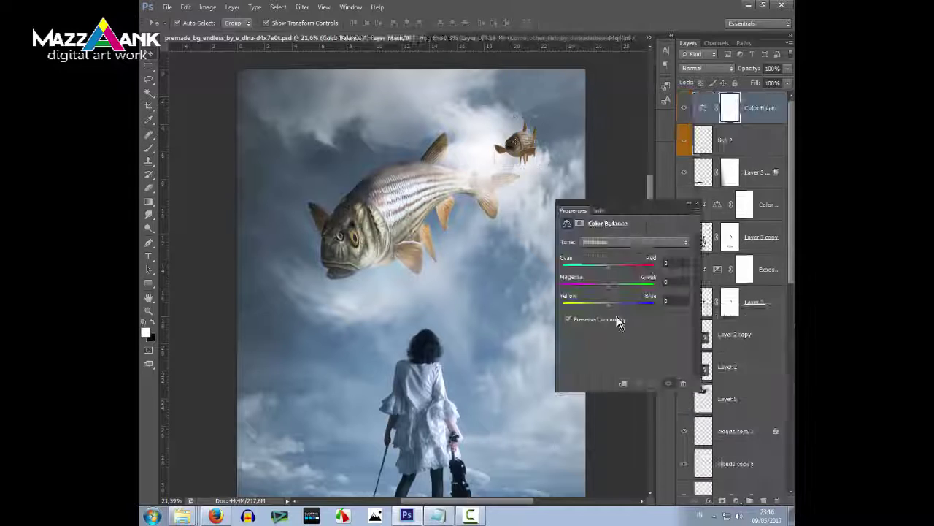
{"action": "left_click", "coordinate": [619, 243]}
{"action": "left_click", "coordinate": [619, 273]}
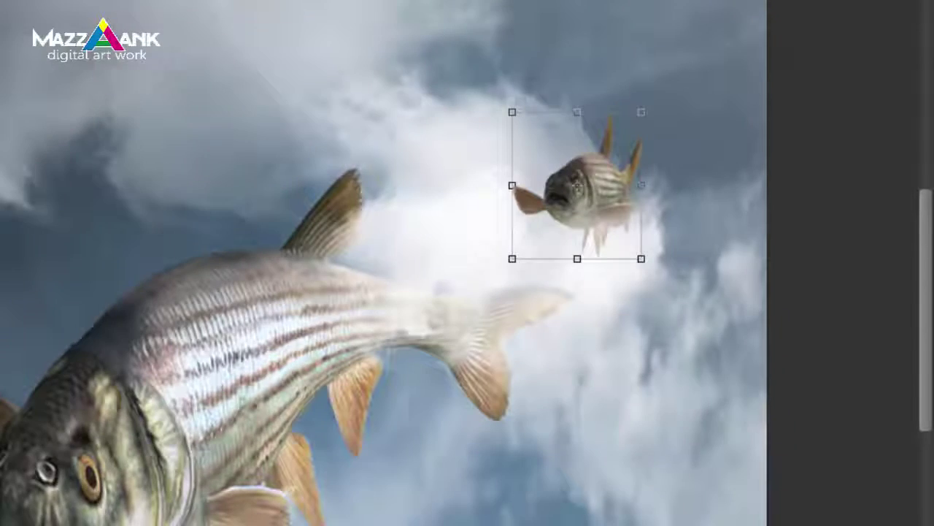
Duplicate the small fish, shrink the copy and place it above near the top-right clouds.
{"action": "left_click_drag", "start_coordinate": [584, 182], "coordinate": [518, 74]}
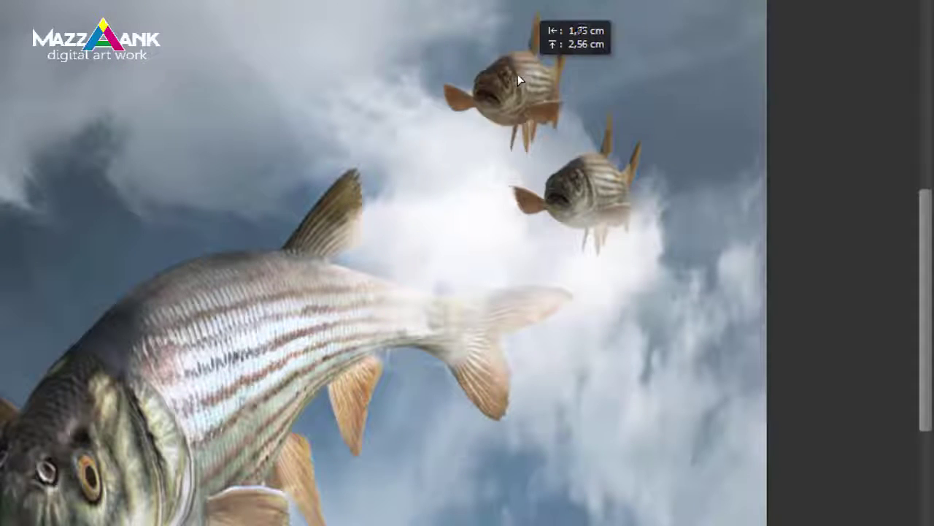
{"action": "mouse_move", "coordinate": [540, 25]}
{"action": "left_mouse_down"}
{"action": "mouse_move", "coordinate": [507, 76]}
{"action": "mouse_move", "coordinate": [497, 73]}
{"action": "left_mouse_up"}
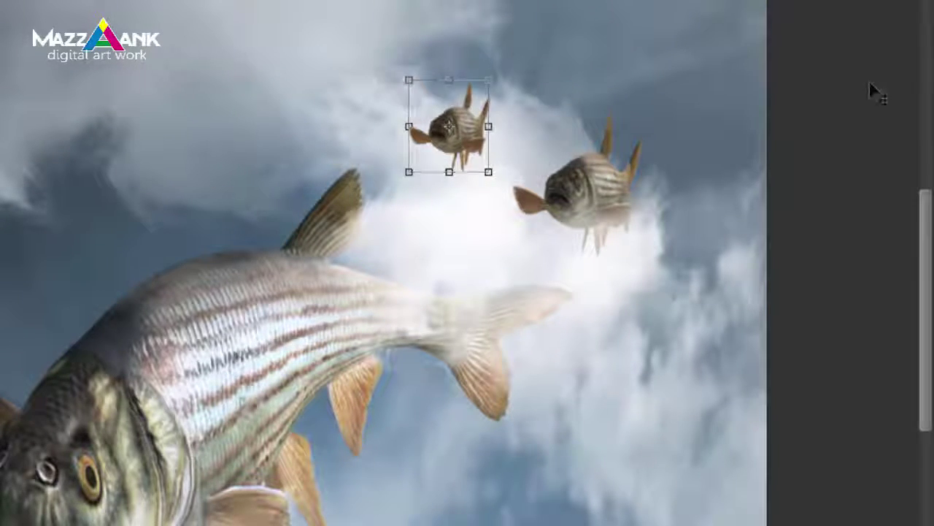
{"action": "mouse_move", "coordinate": [584, 128]}
{"action": "left_mouse_down"}
{"action": "mouse_move", "coordinate": [694, 343]}
{"action": "mouse_move", "coordinate": [694, 323]}
{"action": "left_mouse_up"}
{"action": "mouse_move", "coordinate": [603, 246]}
{"action": "left_mouse_down"}
{"action": "mouse_move", "coordinate": [643, 146]}
{"action": "mouse_move", "coordinate": [581, 84]}
{"action": "left_mouse_up"}
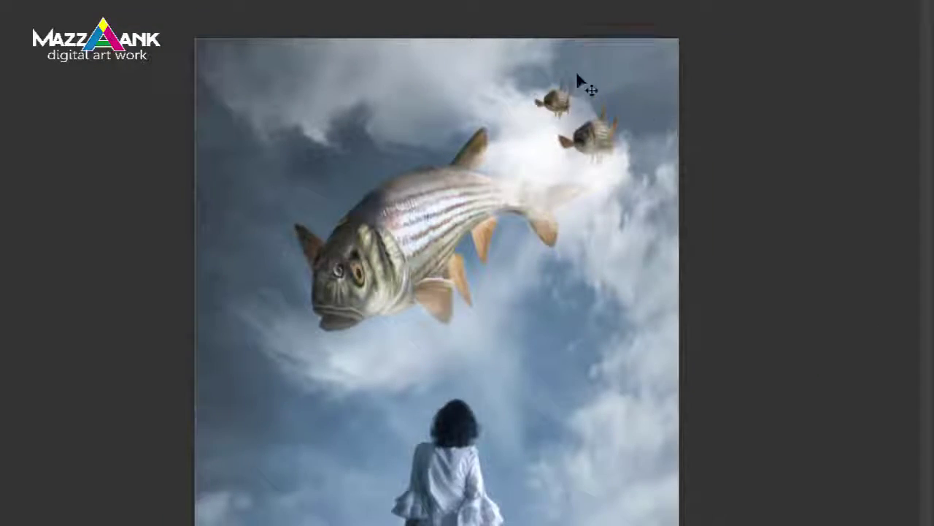
{"action": "scroll", "coordinate": [581, 85], "scroll_direction": "up", "scroll_amount": 5}
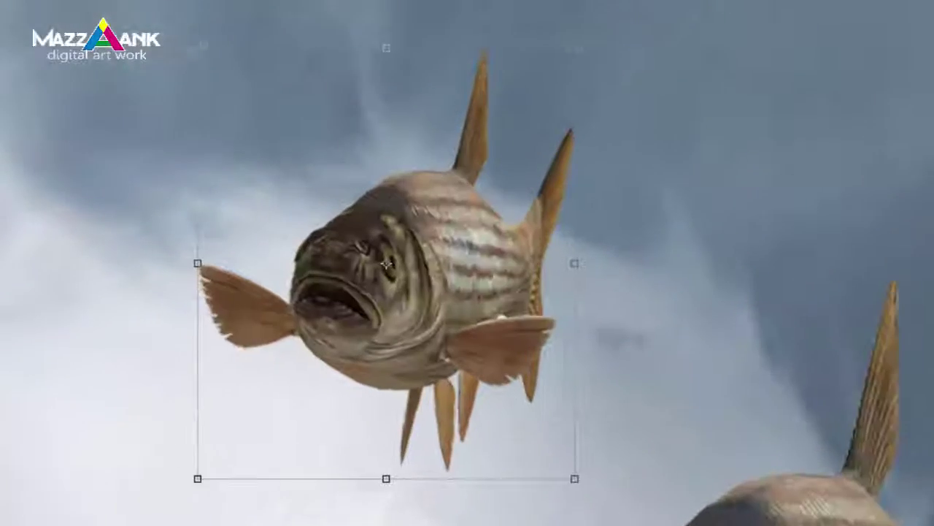
Puppet-warp the upper small fish, bending its left, top, lower, back and pectoral fins.
{"action": "left_click", "coordinate": [139, 4]}
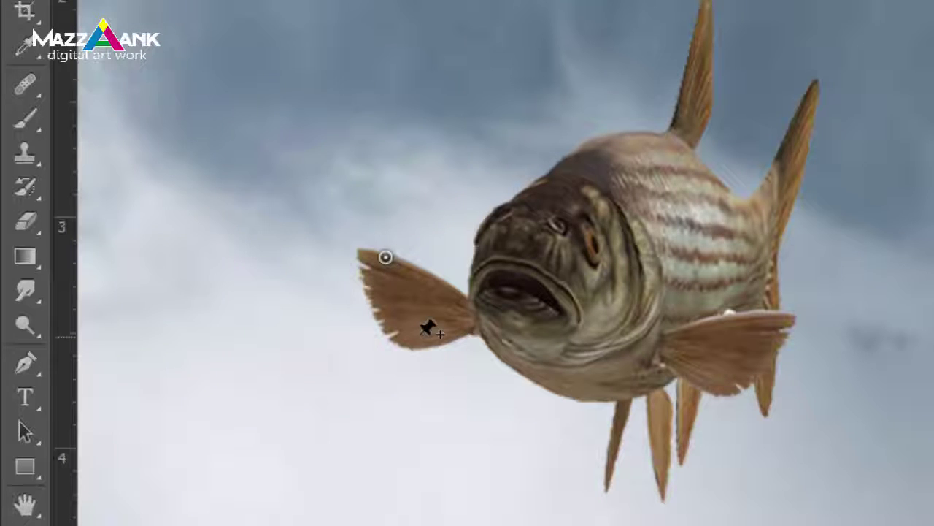
{"action": "mouse_move", "coordinate": [379, 257]}
{"action": "left_mouse_down"}
{"action": "mouse_move", "coordinate": [251, 289]}
{"action": "mouse_move", "coordinate": [199, 322]}
{"action": "left_mouse_up"}
{"action": "mouse_move", "coordinate": [495, 330]}
{"action": "left_mouse_down"}
{"action": "mouse_move", "coordinate": [465, 301]}
{"action": "mouse_move", "coordinate": [481, 304]}
{"action": "left_mouse_up"}
{"action": "left_click_drag", "start_coordinate": [460, 65], "coordinate": [408, 47]}
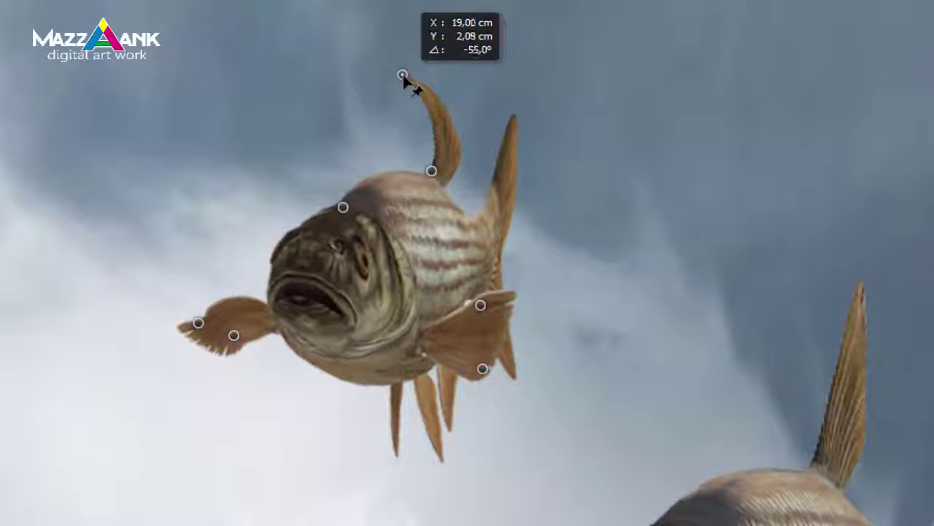
{"action": "mouse_move", "coordinate": [446, 457]}
{"action": "left_mouse_down"}
{"action": "mouse_move", "coordinate": [438, 444]}
{"action": "mouse_move", "coordinate": [471, 447]}
{"action": "left_mouse_up"}
{"action": "left_click", "coordinate": [421, 430]}
{"action": "left_click", "coordinate": [400, 428]}
{"action": "left_click_drag", "start_coordinate": [400, 428], "coordinate": [375, 436]}
{"action": "left_click_drag", "start_coordinate": [515, 115], "coordinate": [557, 179]}
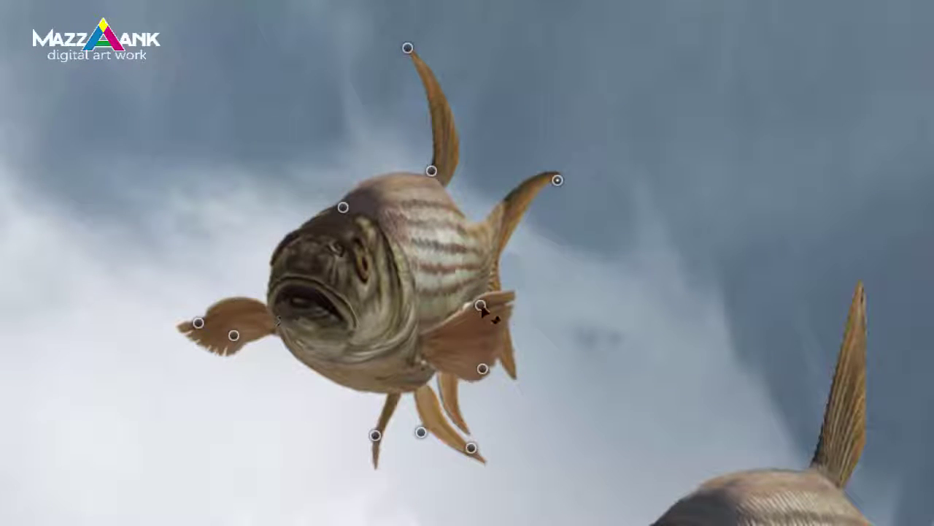
{"action": "left_click_drag", "start_coordinate": [482, 306], "coordinate": [489, 323]}
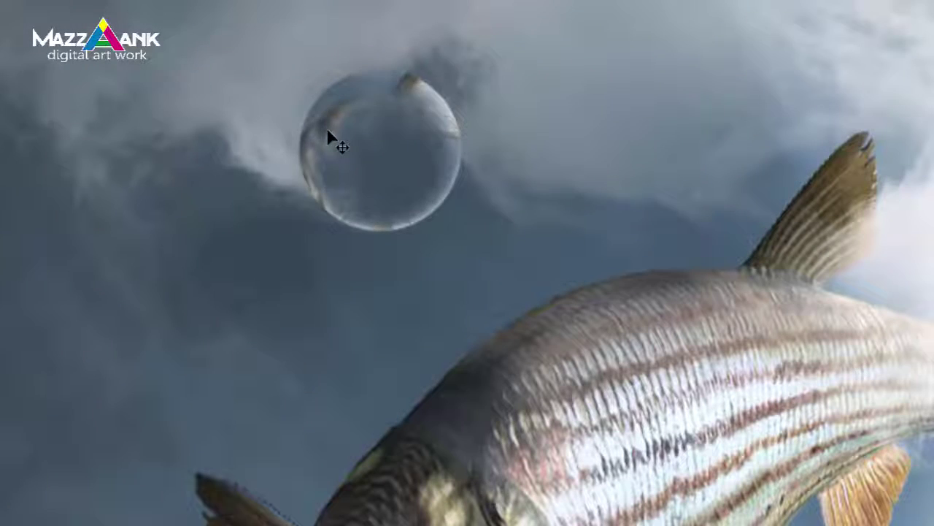
Move the fish bubble into the sky beside the big fish's head and resize it.
{"action": "mouse_move", "coordinate": [328, 136]}
{"action": "left_mouse_down"}
{"action": "mouse_move", "coordinate": [447, 75]}
{"action": "mouse_move", "coordinate": [409, 159]}
{"action": "left_mouse_up"}
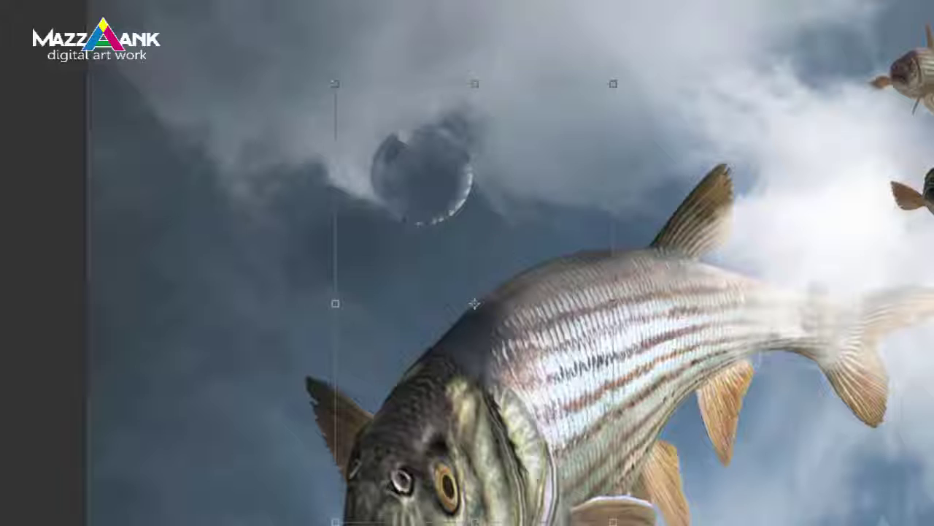
{"action": "left_click_drag", "start_coordinate": [612, 521], "coordinate": [495, 334]}
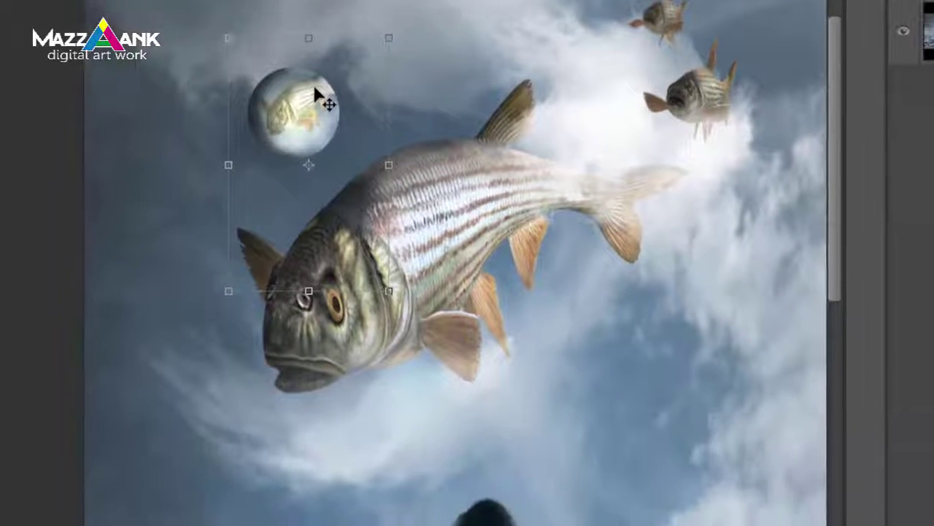
Place a duplicate fish bubble, shrink it and position it above the big fish's back.
{"action": "mouse_move", "coordinate": [321, 95]}
{"action": "left_mouse_down"}
{"action": "mouse_move", "coordinate": [467, 7]}
{"action": "mouse_move", "coordinate": [365, 110]}
{"action": "left_mouse_up"}
{"action": "key", "text": "ctrl+t"}
{"action": "left_click_drag", "start_coordinate": [417, 73], "coordinate": [403, 95]}
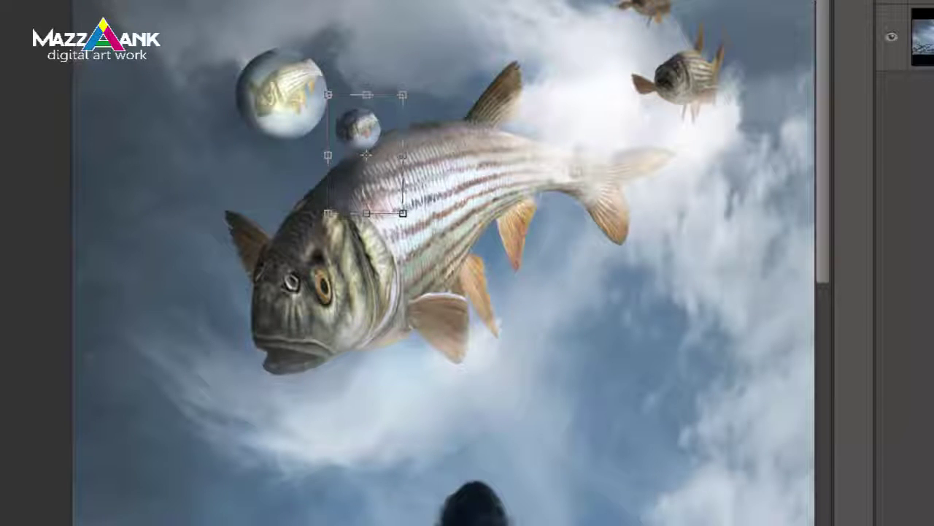
{"action": "left_click_drag", "start_coordinate": [365, 155], "coordinate": [409, 58]}
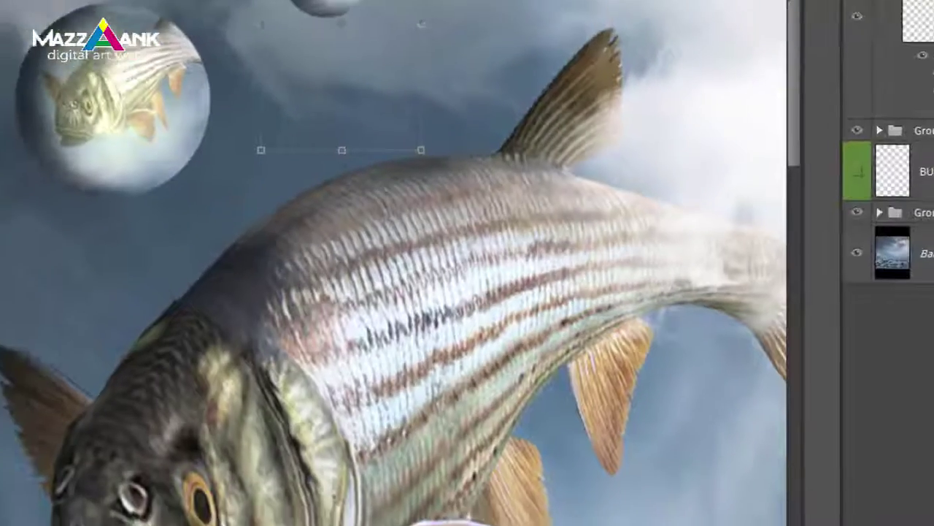
{"action": "left_click_drag", "start_coordinate": [365, 126], "coordinate": [453, 126]}
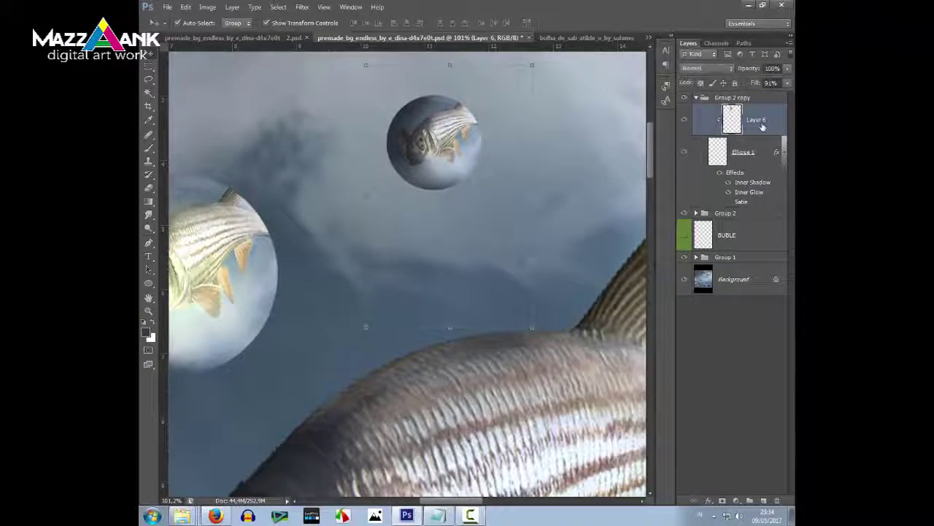
{"action": "left_click_drag", "start_coordinate": [467, 131], "coordinate": [463, 135]}
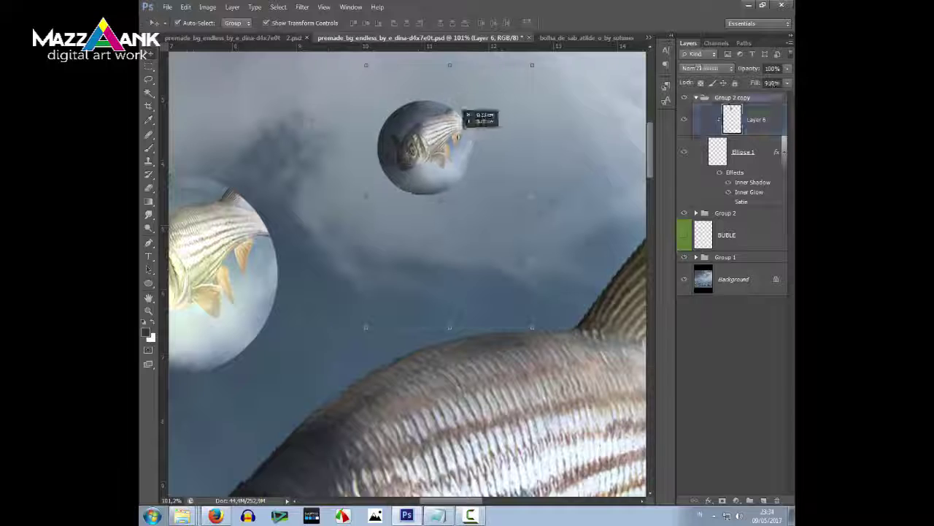
Toggle the small bubble's visibility to compare, then select Layer 6 inside it.
{"action": "left_click", "coordinate": [684, 97]}
{"action": "left_click", "coordinate": [684, 97]}
{"action": "left_click", "coordinate": [759, 123]}
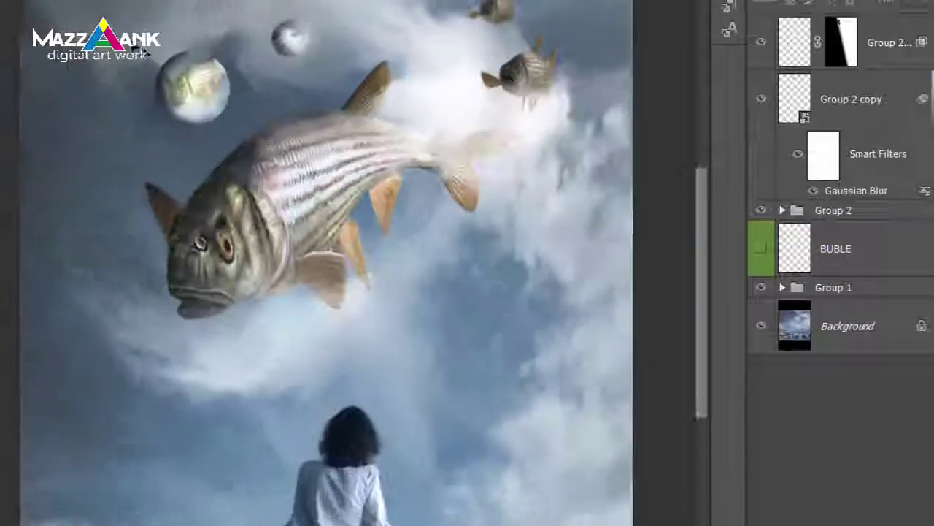
{"action": "scroll", "coordinate": [260, 68], "scroll_direction": "up", "scroll_amount": 3}
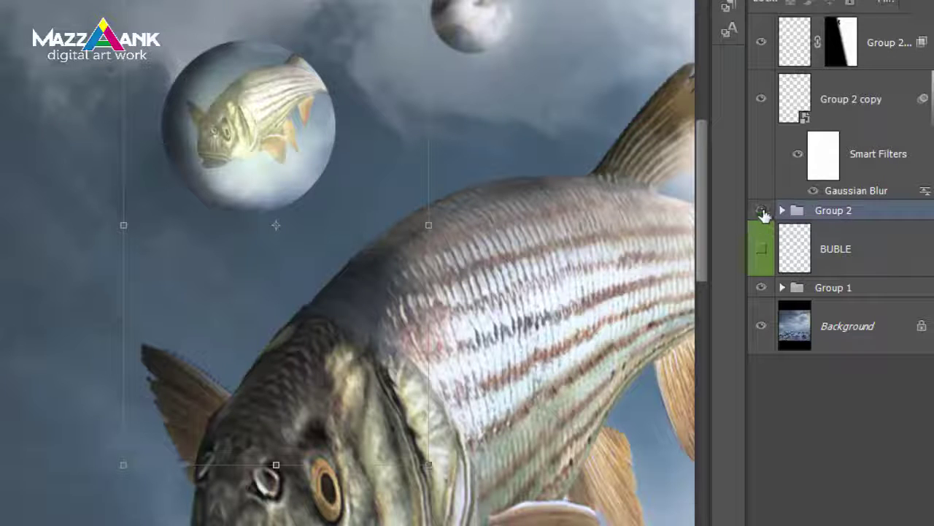
Convert Group 2 to a smart object and apply a 0.7-pixel Gaussian Blur.
{"action": "right_click", "coordinate": [874, 218]}
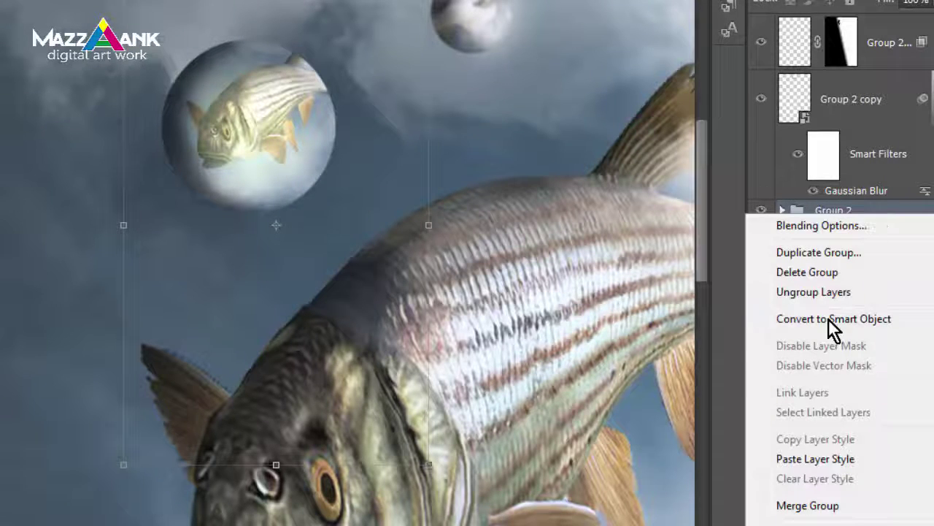
{"action": "left_click", "coordinate": [829, 318]}
{"action": "left_click", "coordinate": [387, 175]}
{"action": "left_click_drag", "start_coordinate": [561, 406], "coordinate": [521, 405]}
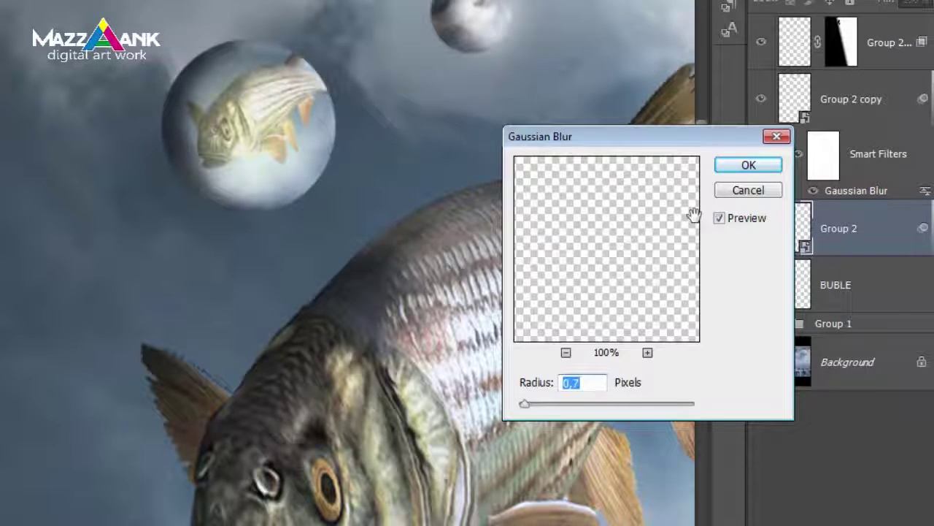
{"action": "key", "text": "Return"}
Open Group 2's layer style and try a white inner glow.
{"action": "right_click", "coordinate": [865, 249]}
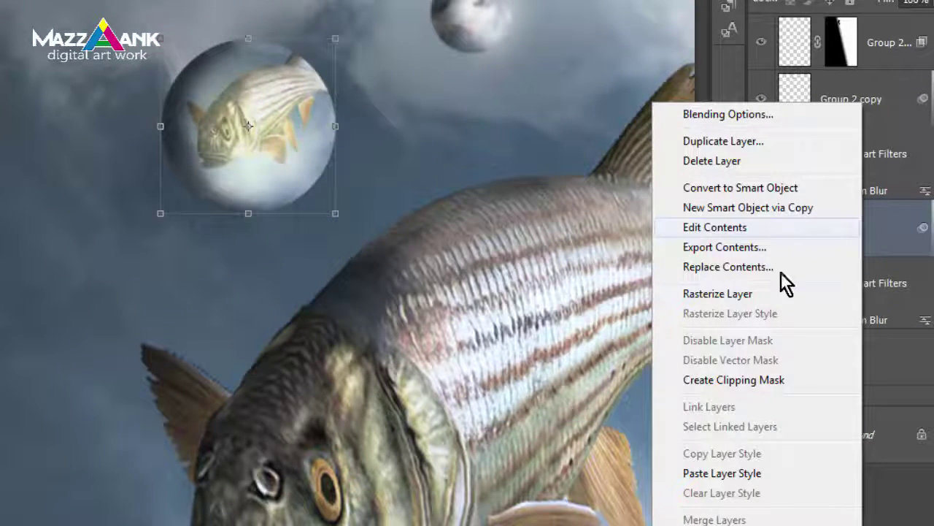
{"action": "left_click", "coordinate": [866, 227]}
{"action": "right_click", "coordinate": [866, 227]}
{"action": "left_click", "coordinate": [776, 128]}
{"action": "left_click", "coordinate": [431, 450]}
{"action": "left_click", "coordinate": [612, 407]}
{"action": "left_click", "coordinate": [448, 385]}
{"action": "left_click", "coordinate": [825, 377]}
{"action": "left_click", "coordinate": [642, 521]}
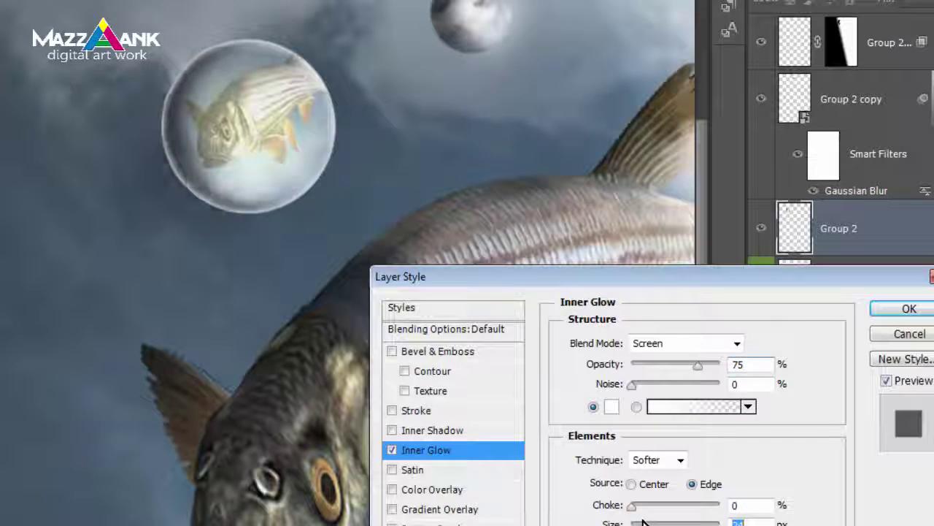
Replace the inner glow with a larger white outer glow and apply it.
{"action": "left_click", "coordinate": [392, 450]}
{"action": "left_click", "coordinate": [617, 406]}
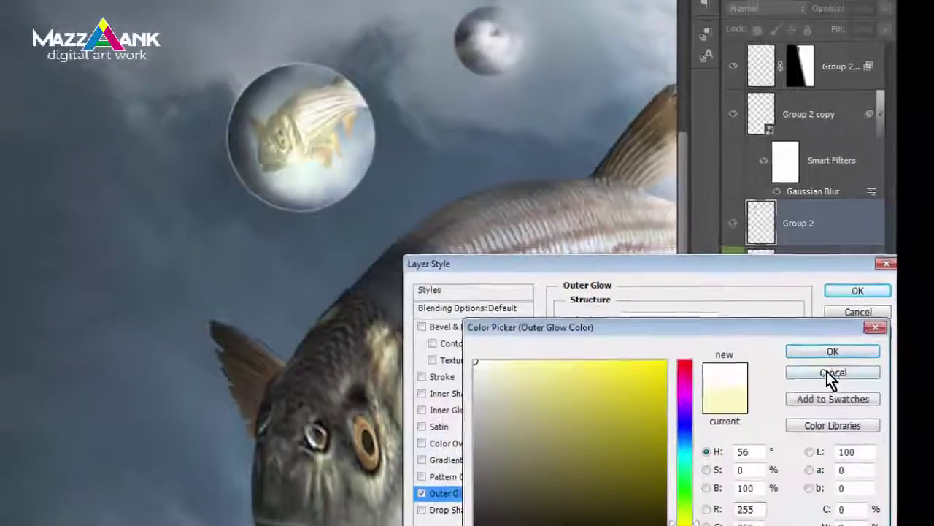
{"action": "left_click", "coordinate": [828, 351]}
{"action": "left_click_drag", "start_coordinate": [620, 370], "coordinate": [638, 367]}
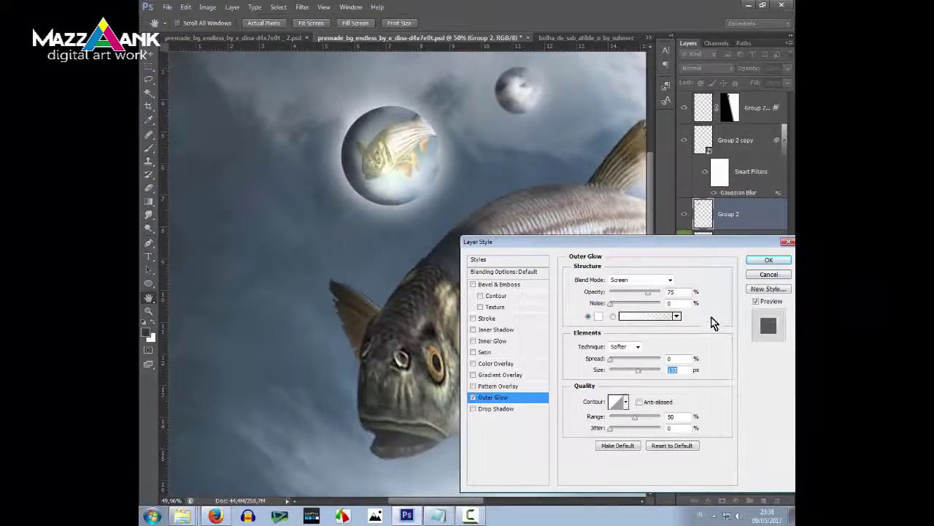
{"action": "key", "text": "Return"}
{"action": "key", "text": "ctrl+t"}
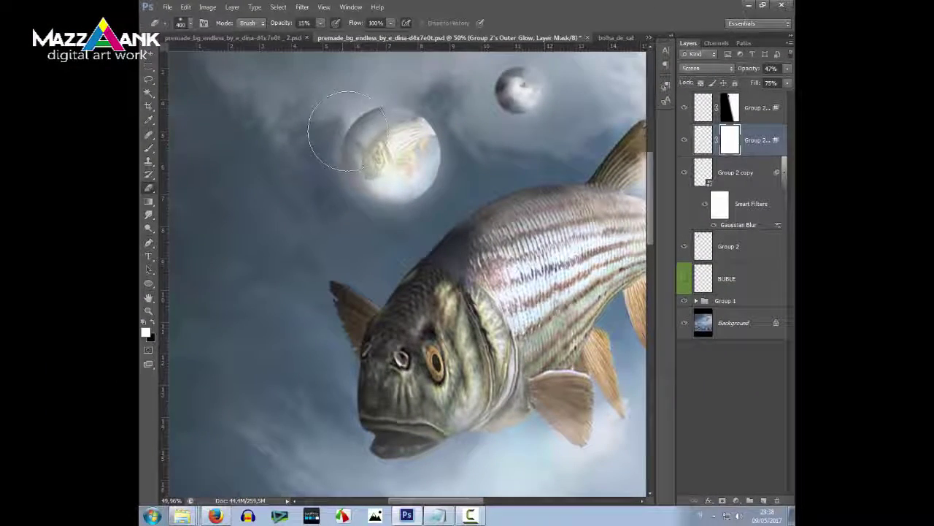
Mask away the glow over the small fish inside the larger bubble.
{"action": "left_click_drag", "start_coordinate": [380, 153], "coordinate": [343, 139]}
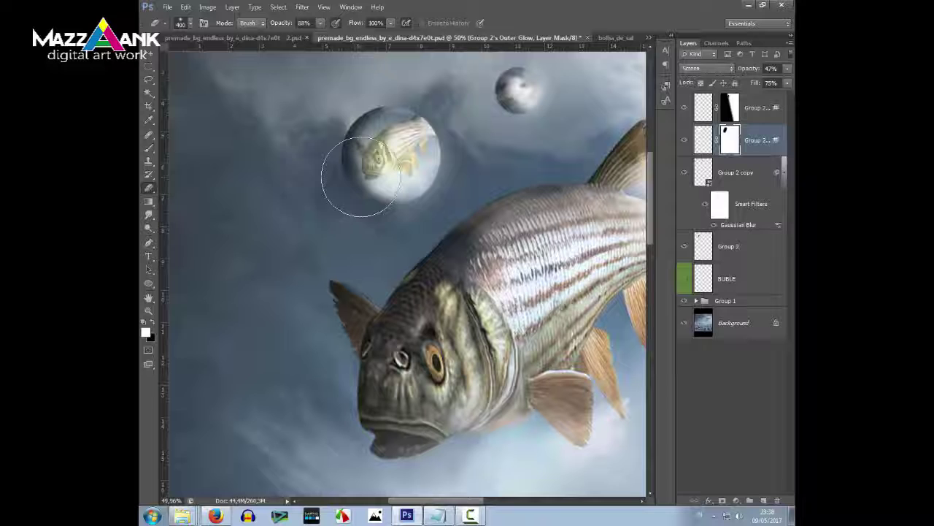
{"action": "scroll", "coordinate": [395, 237], "scroll_direction": "down", "scroll_amount": 5}
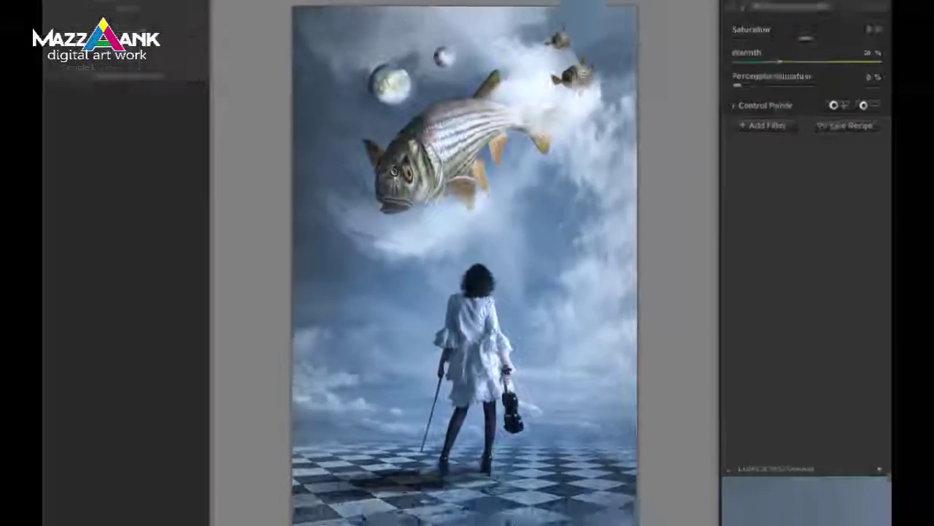
Apply Bleach Bypass with contrast lowered to 31% and saturation at −7%.
{"action": "left_click", "coordinate": [175, 77]}
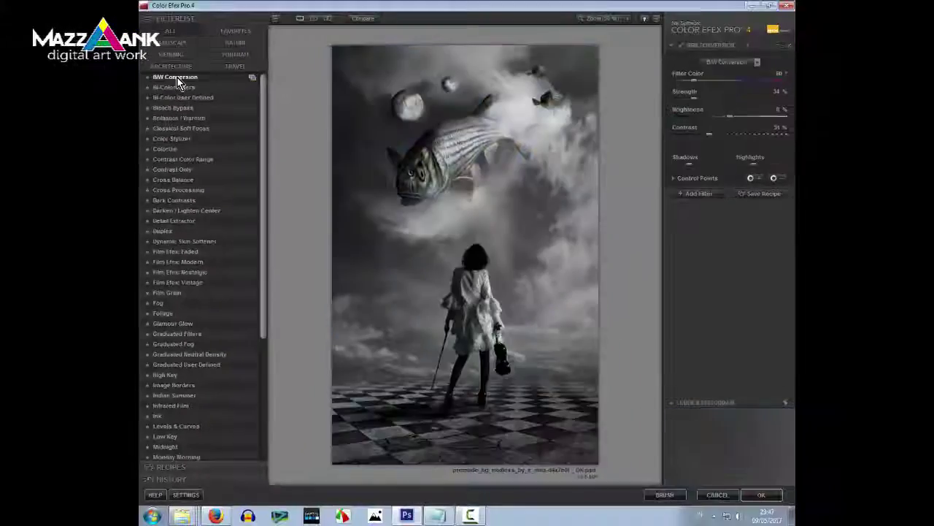
{"action": "left_click", "coordinate": [184, 97]}
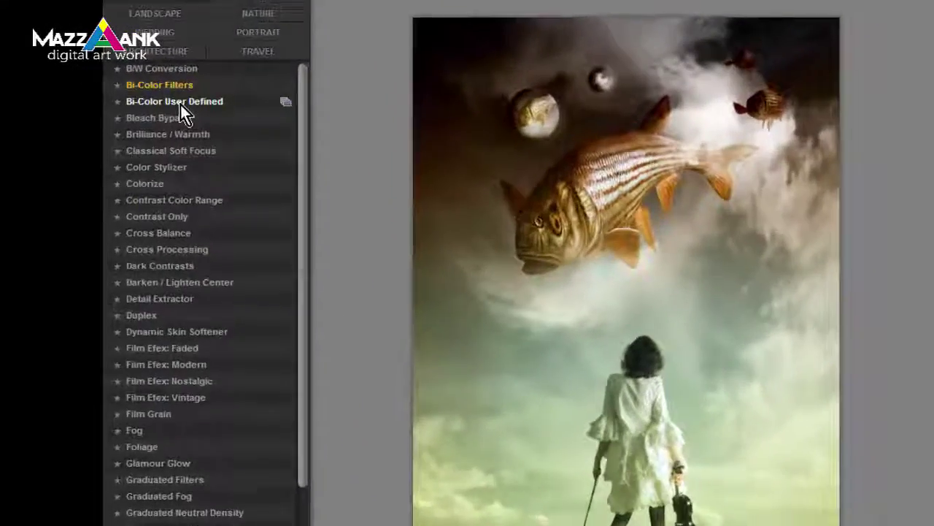
{"action": "left_click", "coordinate": [240, 129]}
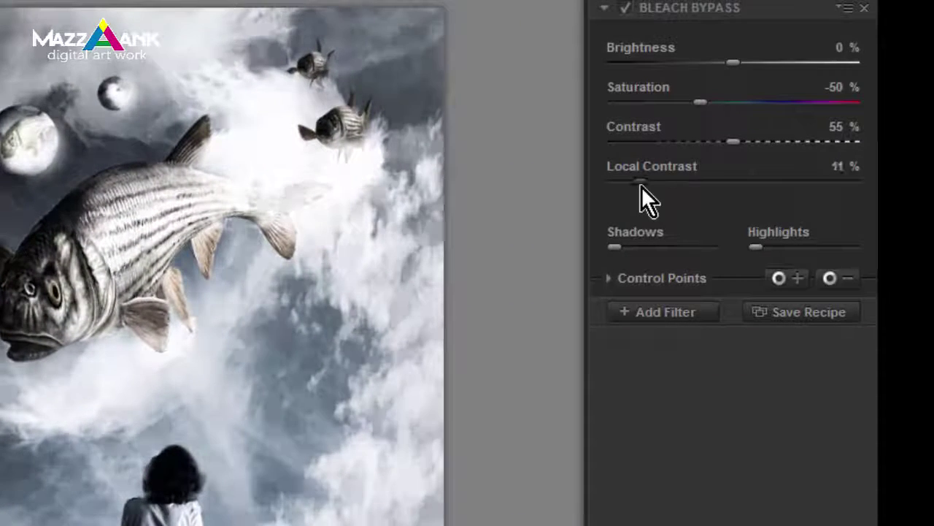
{"action": "mouse_move", "coordinate": [735, 141]}
{"action": "left_mouse_down"}
{"action": "mouse_move", "coordinate": [621, 154]}
{"action": "mouse_move", "coordinate": [684, 146]}
{"action": "mouse_move", "coordinate": [637, 145]}
{"action": "mouse_move", "coordinate": [652, 146]}
{"action": "left_mouse_up"}
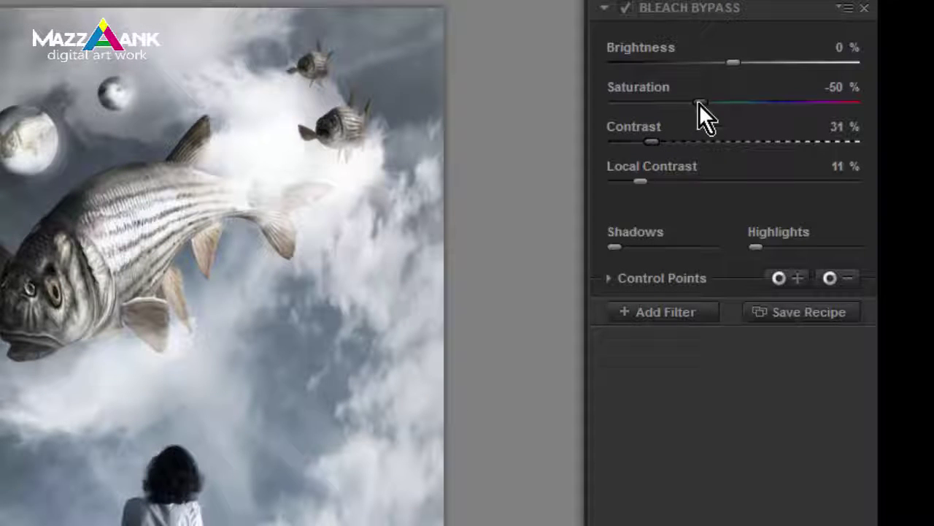
{"action": "left_click_drag", "start_coordinate": [801, 102], "coordinate": [793, 103]}
{"action": "left_click", "coordinate": [671, 311]}
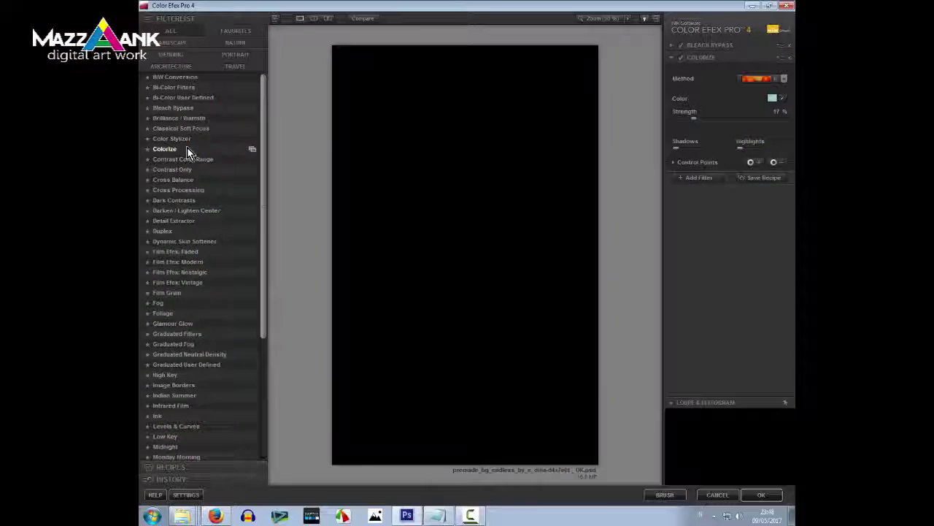
Apply a Cross Balance filter using the Tungsten To Daylight (1) preset.
{"action": "left_click", "coordinate": [179, 180]}
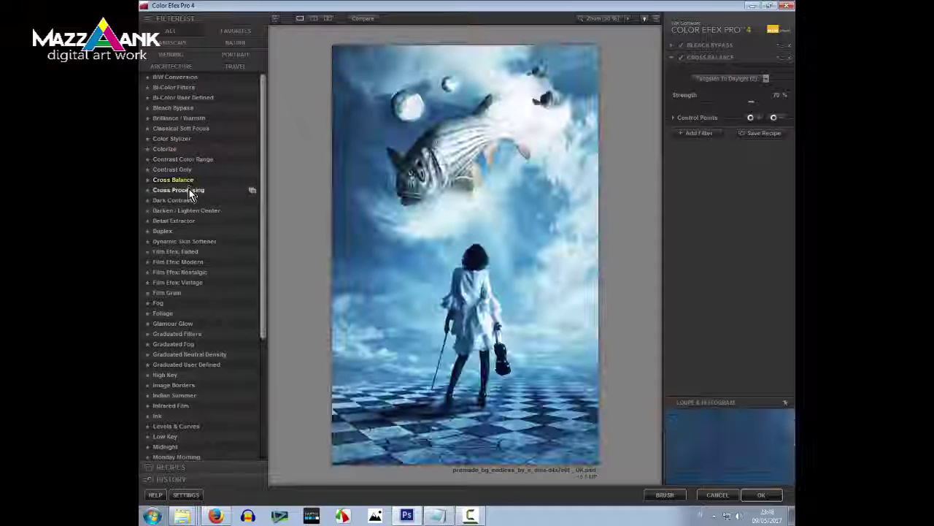
{"action": "left_click", "coordinate": [727, 78]}
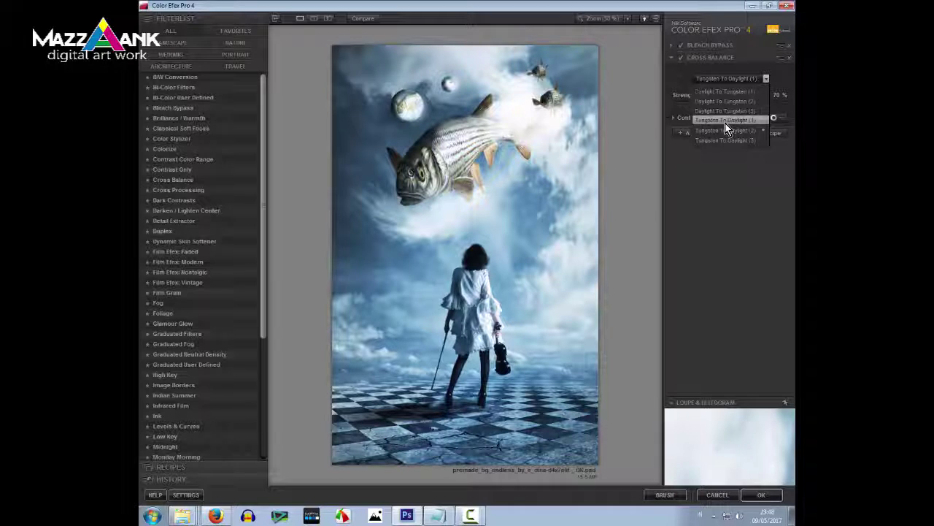
{"action": "left_click", "coordinate": [726, 122]}
{"action": "left_click", "coordinate": [186, 210]}
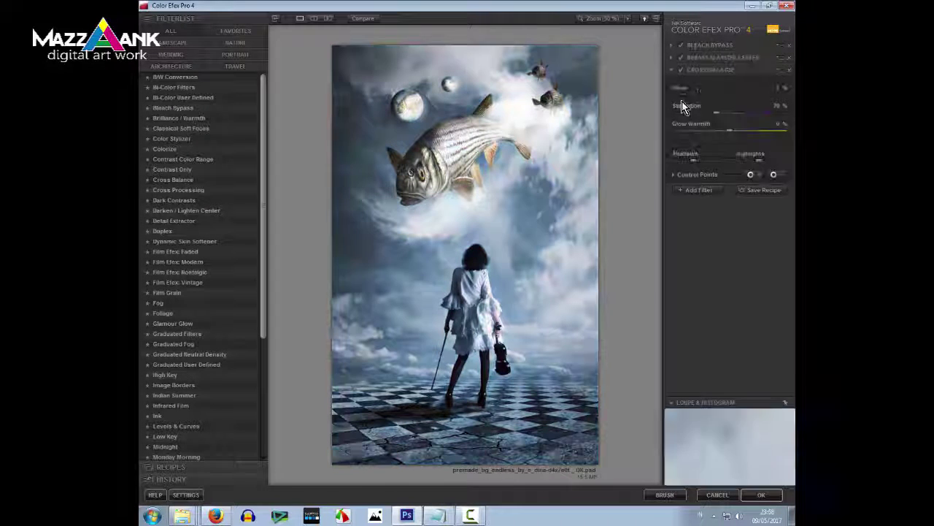
Add another filter, try Infrared Film and Ink, and pick a blue-grey colour set.
{"action": "left_click", "coordinate": [699, 191]}
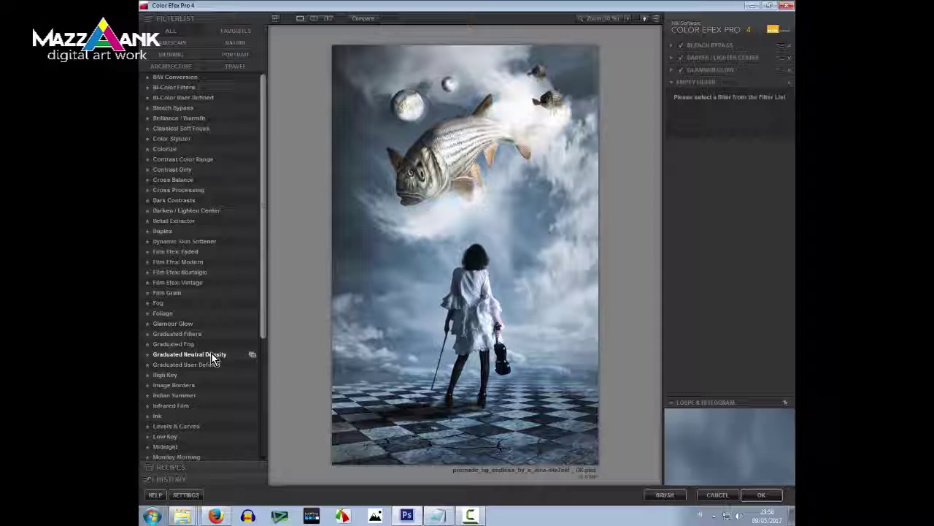
{"action": "scroll", "coordinate": [211, 365], "scroll_direction": "down", "scroll_amount": 5}
{"action": "left_click", "coordinate": [202, 254]}
{"action": "left_click", "coordinate": [204, 262]}
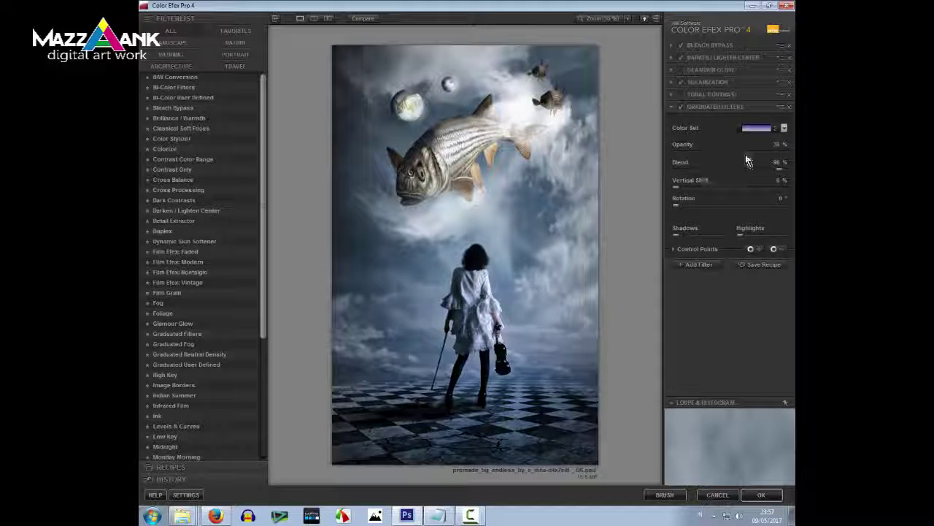
{"action": "left_click", "coordinate": [783, 128]}
{"action": "left_click", "coordinate": [746, 223]}
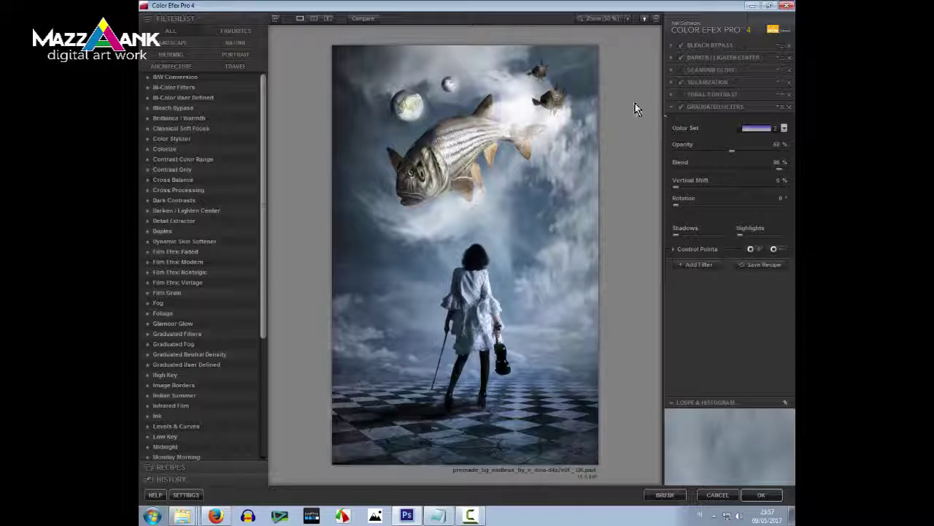